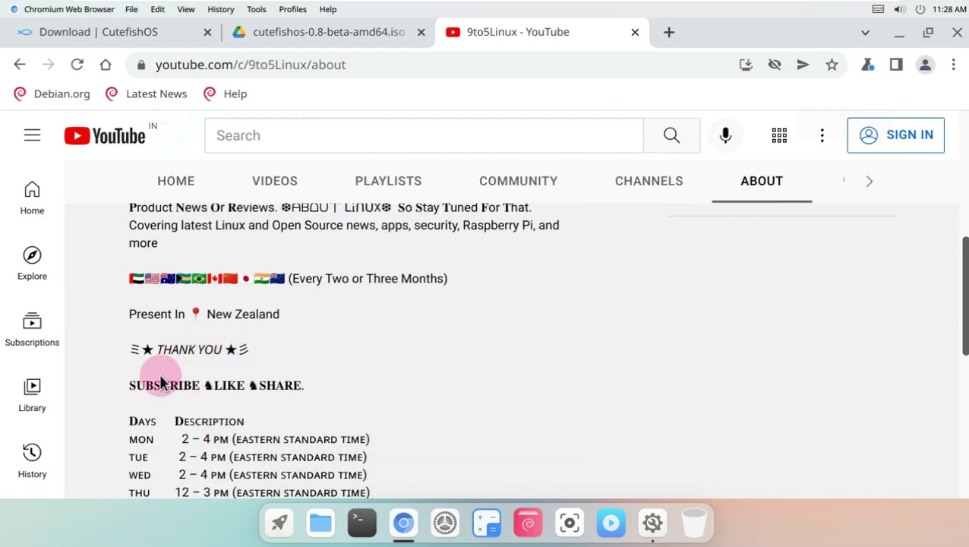
pyautogui.scroll(-1, 143, 402)
# - Try subscribing to the 9to5Linux YouTube channel and dismiss the sign-in prompt
pyautogui.moveTo(130, 339); pyautogui.dragTo(380, 502)
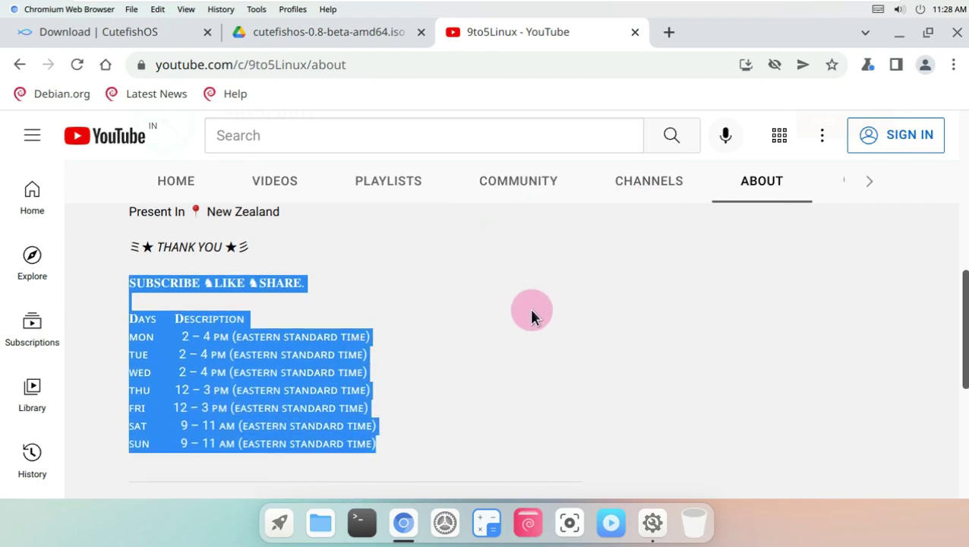
pyautogui.scroll(8, 712, 351)
pyautogui.click(820, 361)
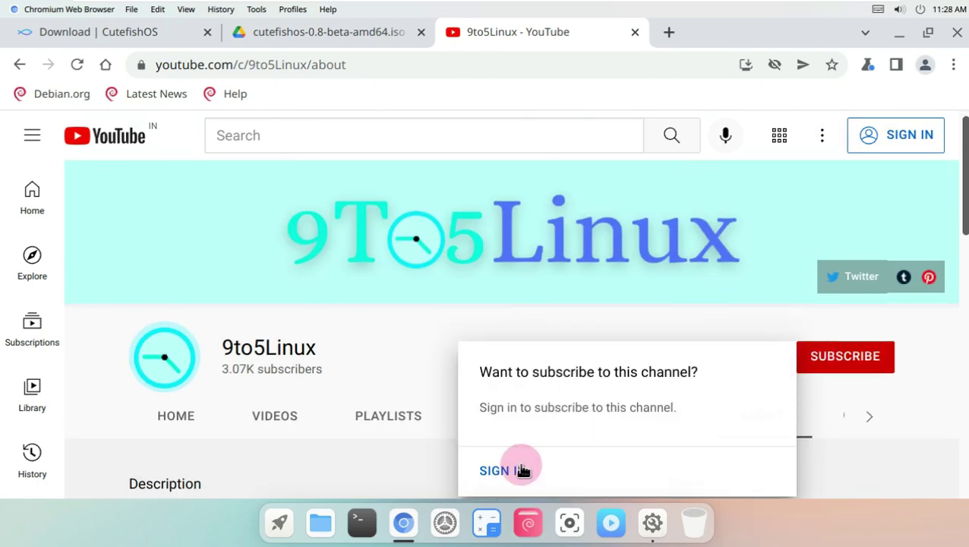
pyautogui.click(388, 357)
# - Attempt the CutefishOS ISO download from Google Drive, which fails with a quota error
pyautogui.click(338, 40)
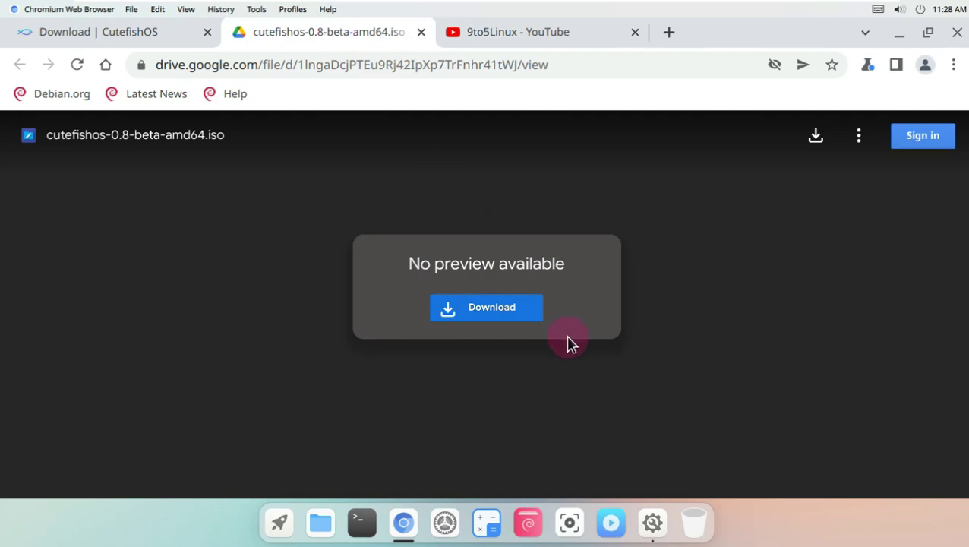
pyautogui.click(129, 31)
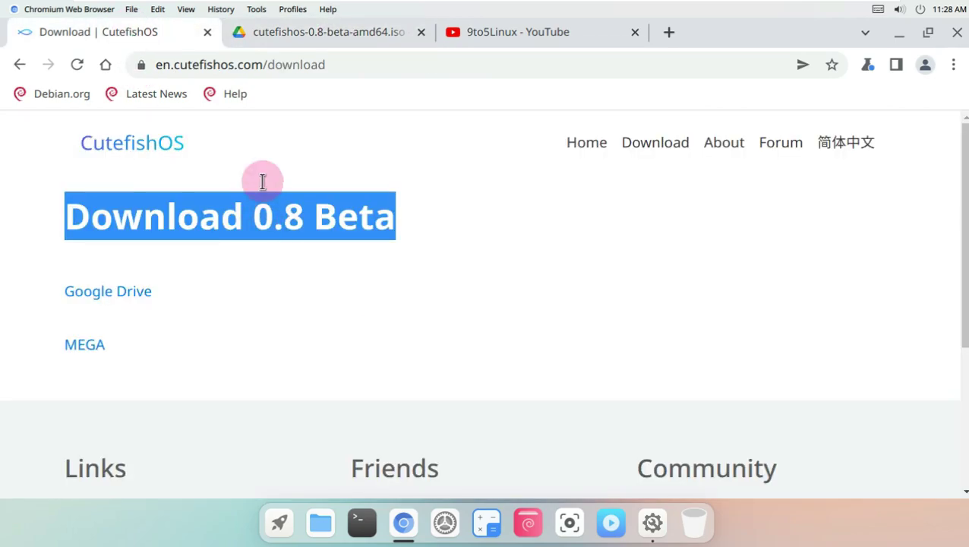
pyautogui.click(346, 35)
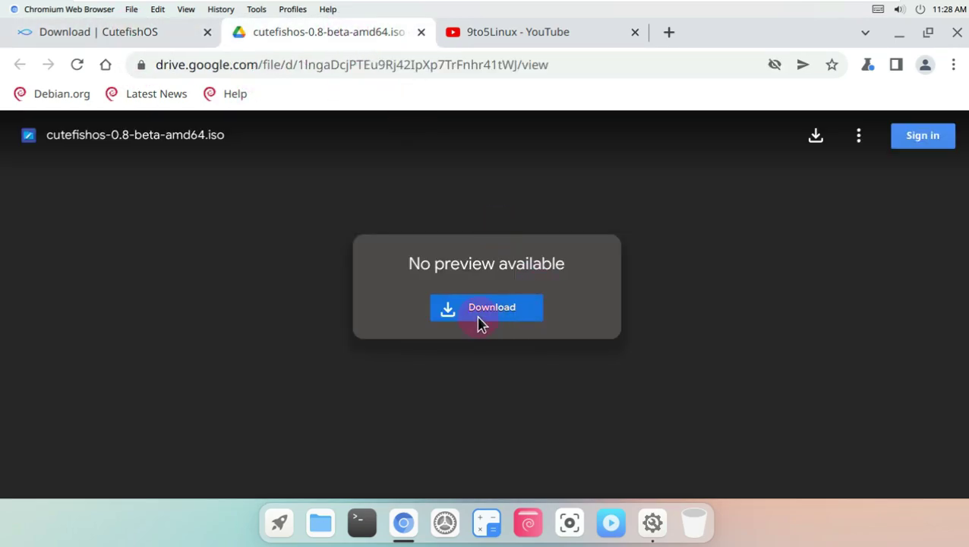
pyautogui.click(479, 314)
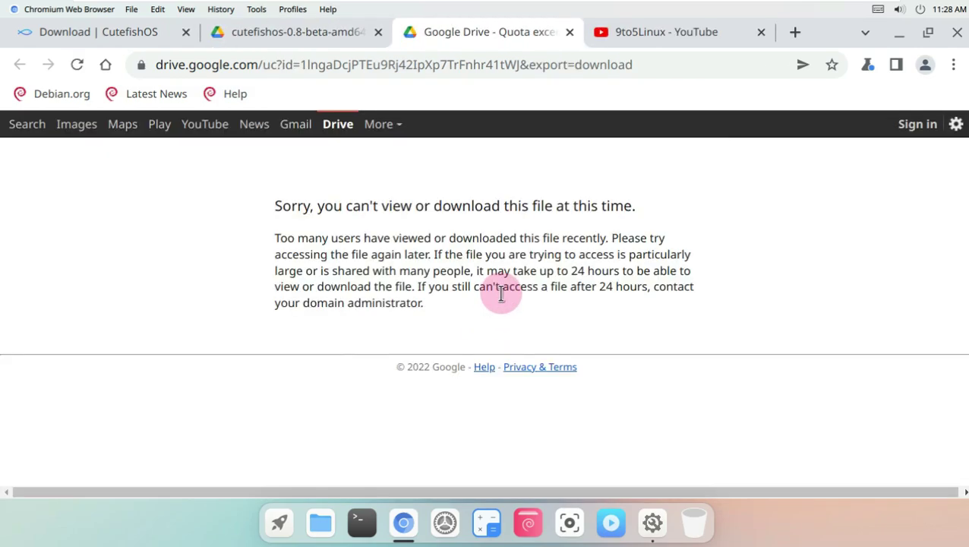
pyautogui.moveTo(272, 200); pyautogui.dragTo(605, 207)
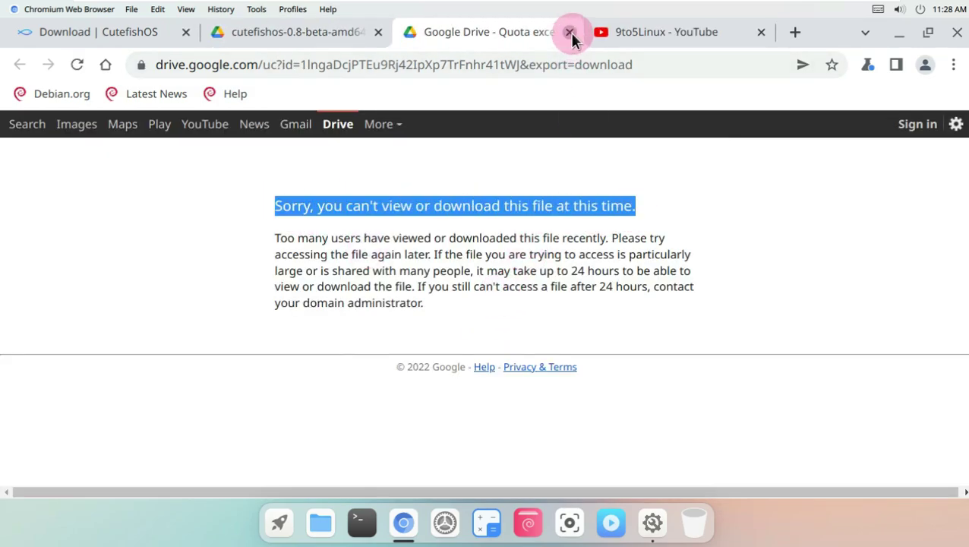
# - Close the quota error and Drive file tabs, then follow the MEGA download link
pyautogui.click(570, 32)
pyautogui.click(378, 32)
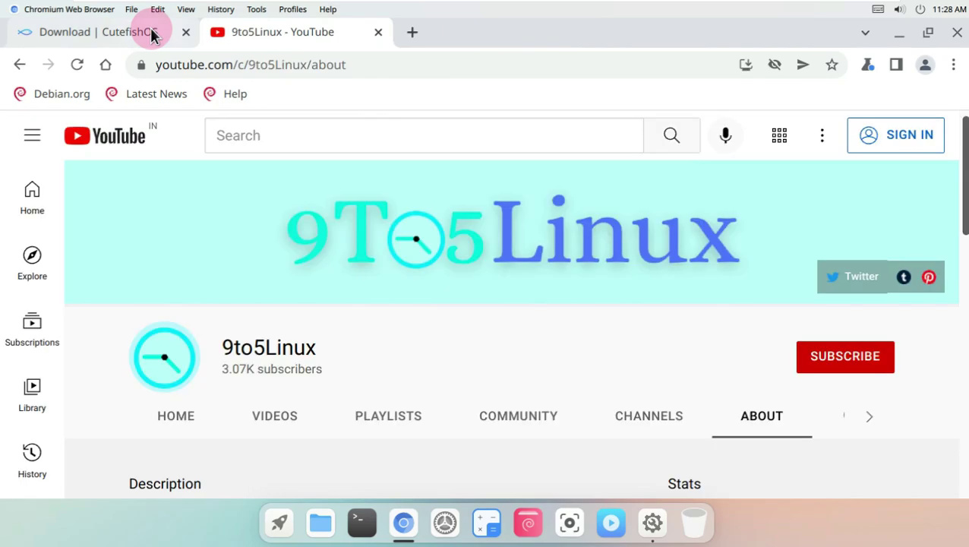
pyautogui.click(151, 33)
pyautogui.click(76, 346)
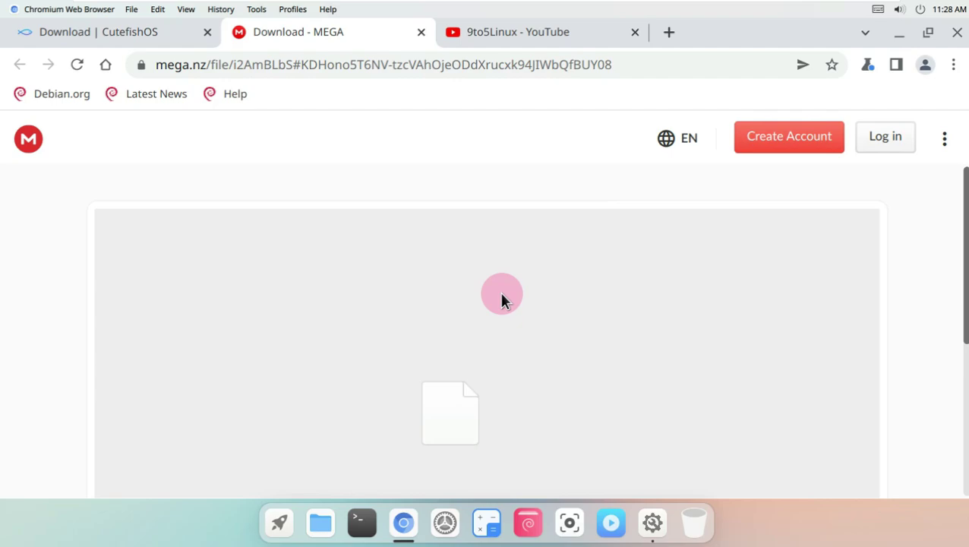
# - Start downloading the 1.54 GB CutefishOS ISO from MEGA, allowing mega.nz to store files
pyautogui.scroll(-3, 503, 297)
pyautogui.scroll(-3, 506, 296)
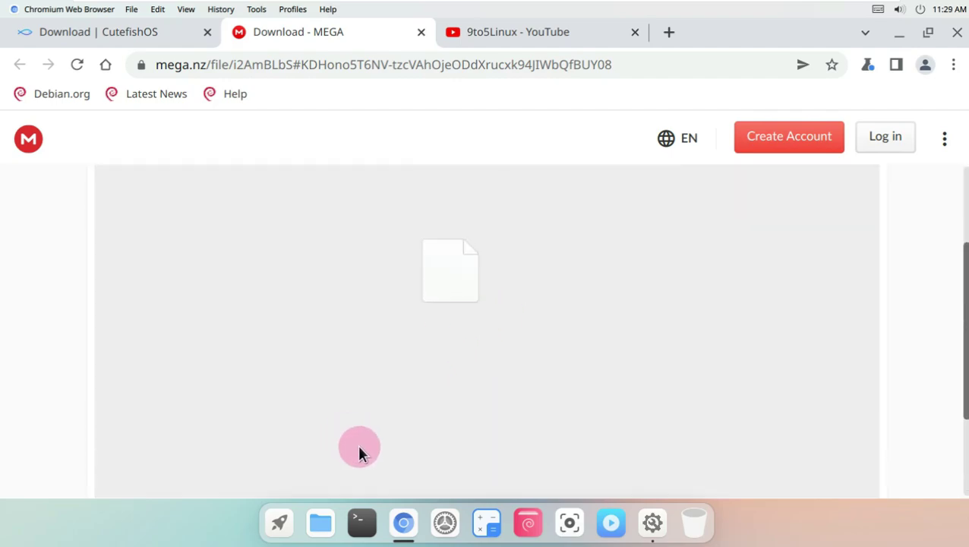
pyautogui.moveTo(354, 441); pyautogui.dragTo(97, 439)
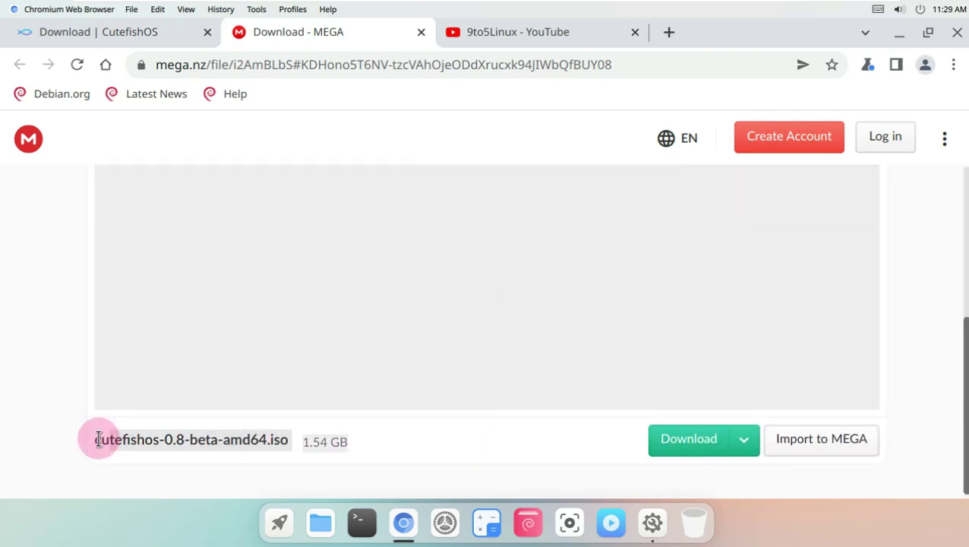
pyautogui.click(706, 440)
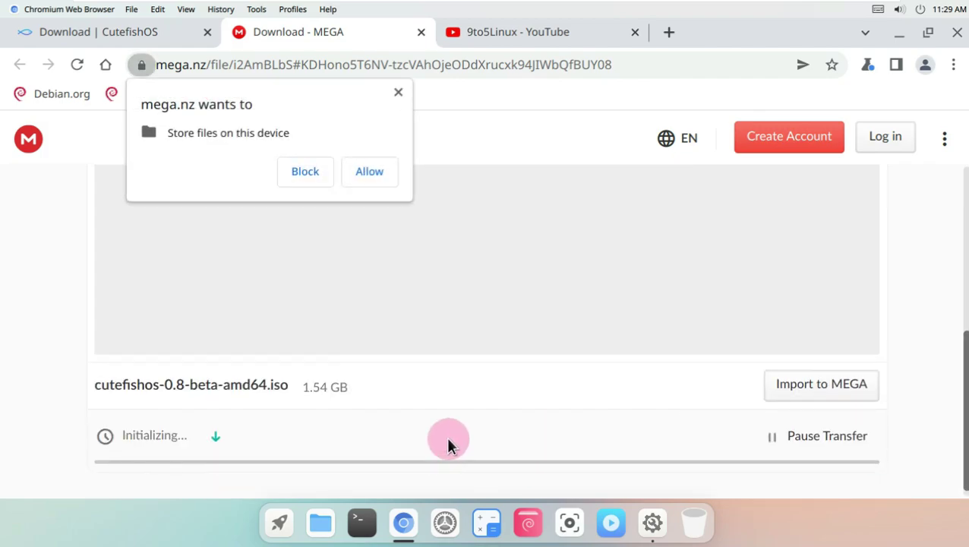
pyautogui.click(357, 169)
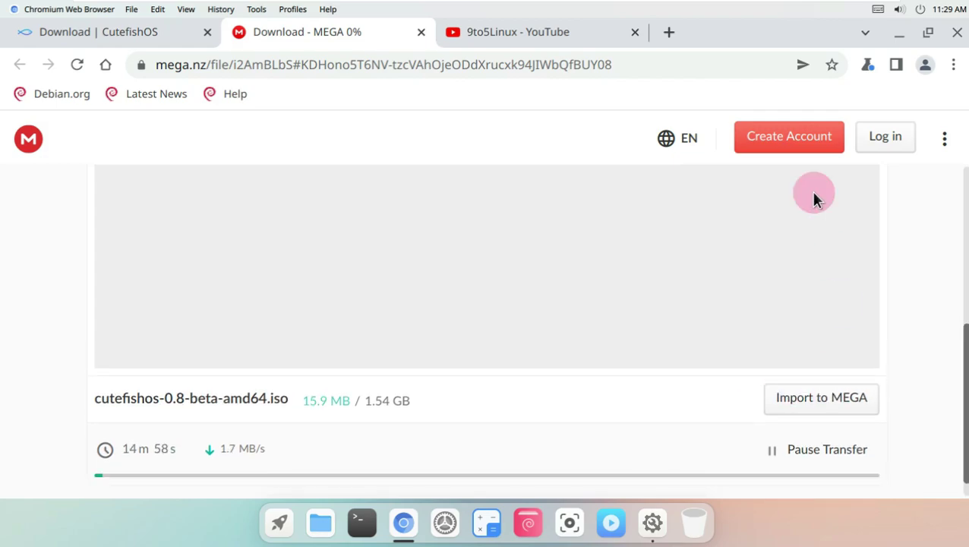
# - Abandon the MEGA download, retry subscribing to 9to5Linux, and close the browser
pyautogui.click(421, 33)
pyautogui.click(615, 173)
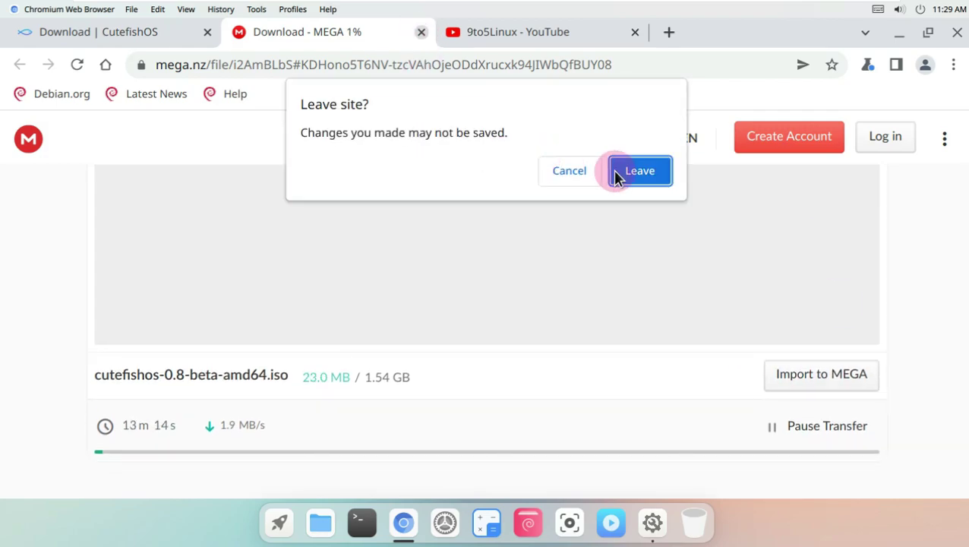
pyautogui.click(325, 34)
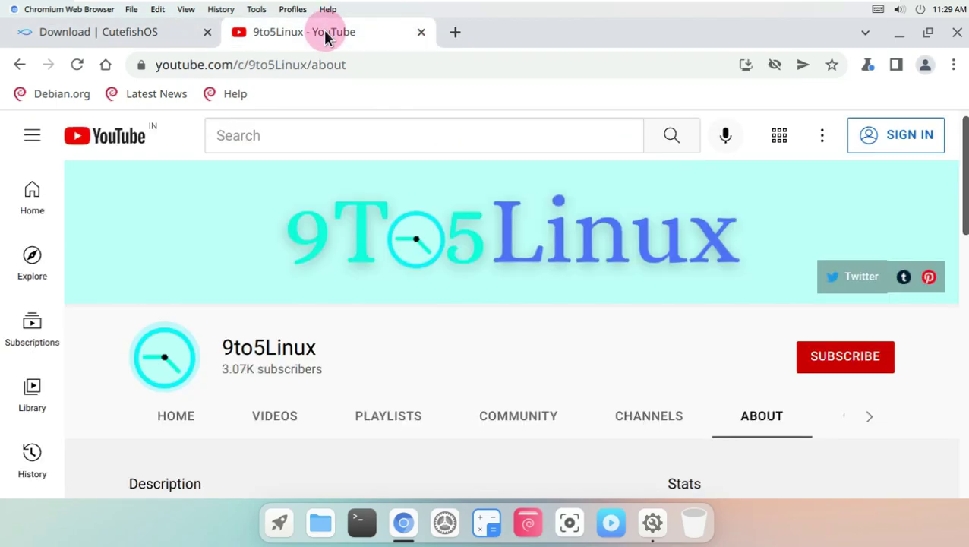
pyautogui.moveTo(319, 343); pyautogui.dragTo(217, 343)
pyautogui.click(775, 358)
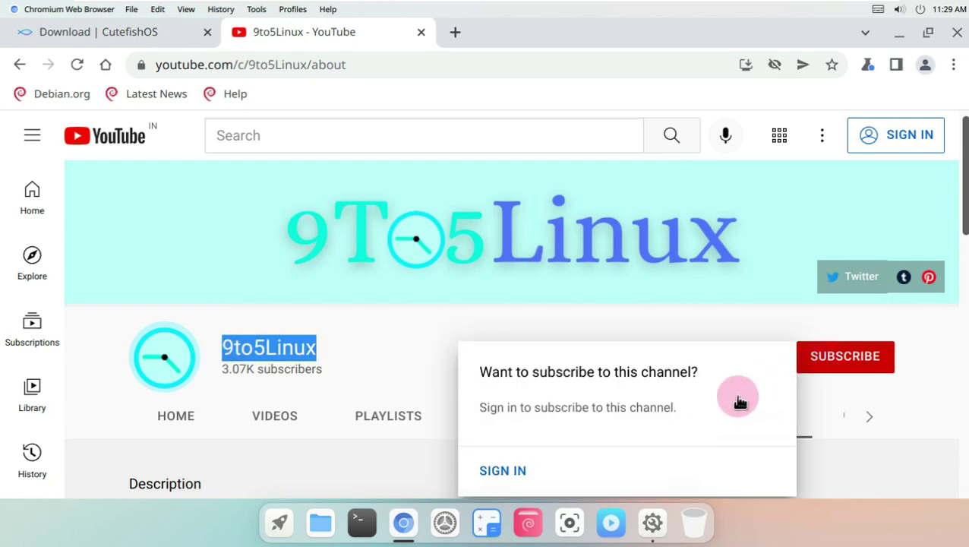
pyautogui.click(955, 34)
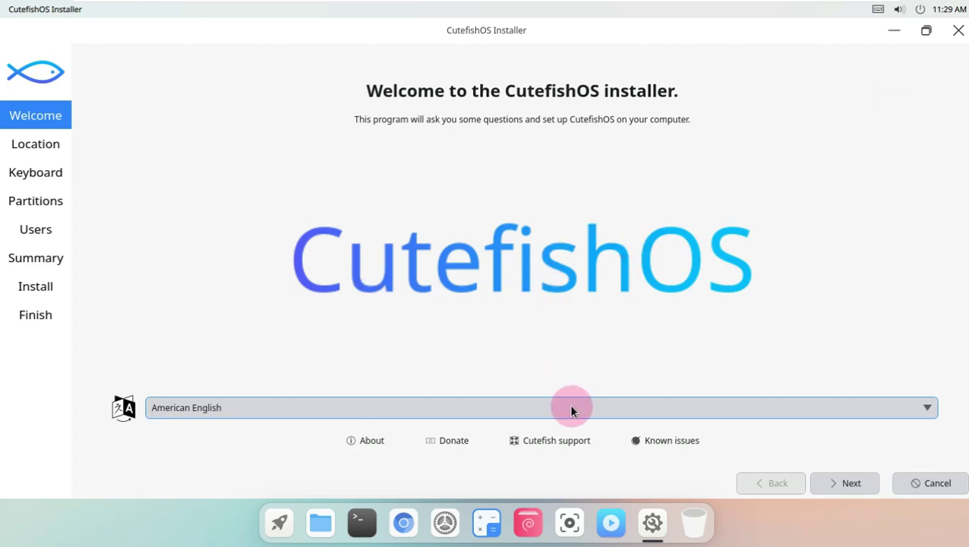
# - Keep American English as the installer language and continue to the location step
pyautogui.click(569, 407)
pyautogui.scroll(-3, 501, 175)
pyautogui.scroll(-6, 508, 339)
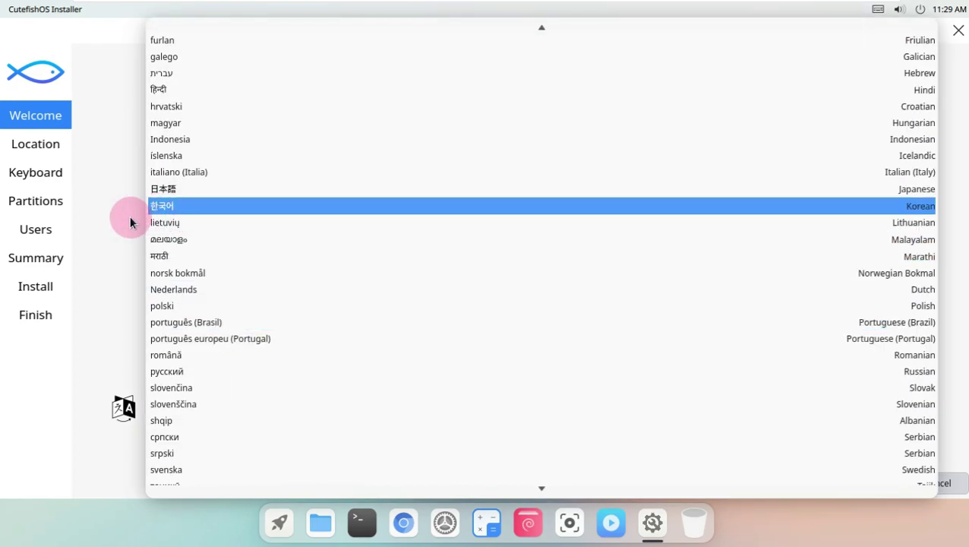
pyautogui.click(130, 221)
pyautogui.click(851, 484)
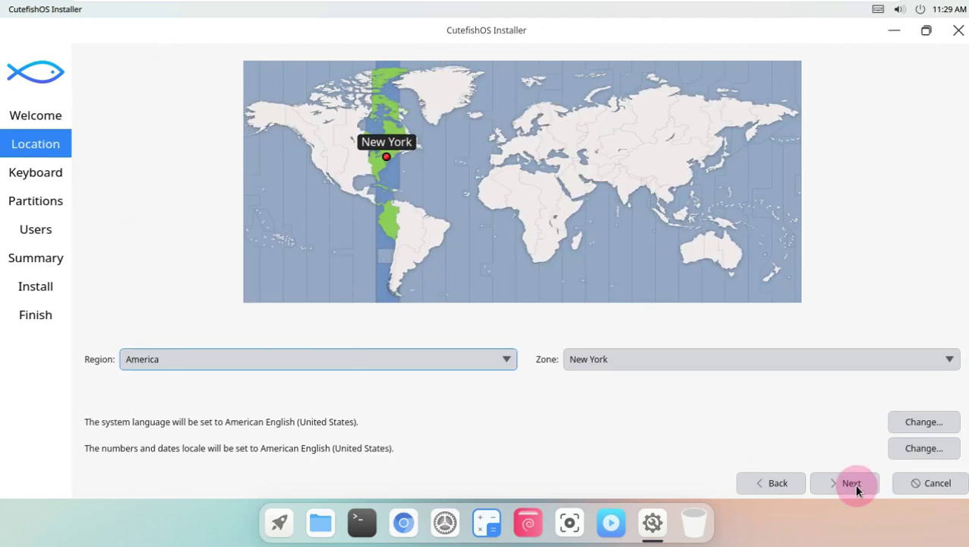
# - Set the time zone to America/Los Angeles on the map, after briefly trying Adelaide and Perth
pyautogui.click(317, 168)
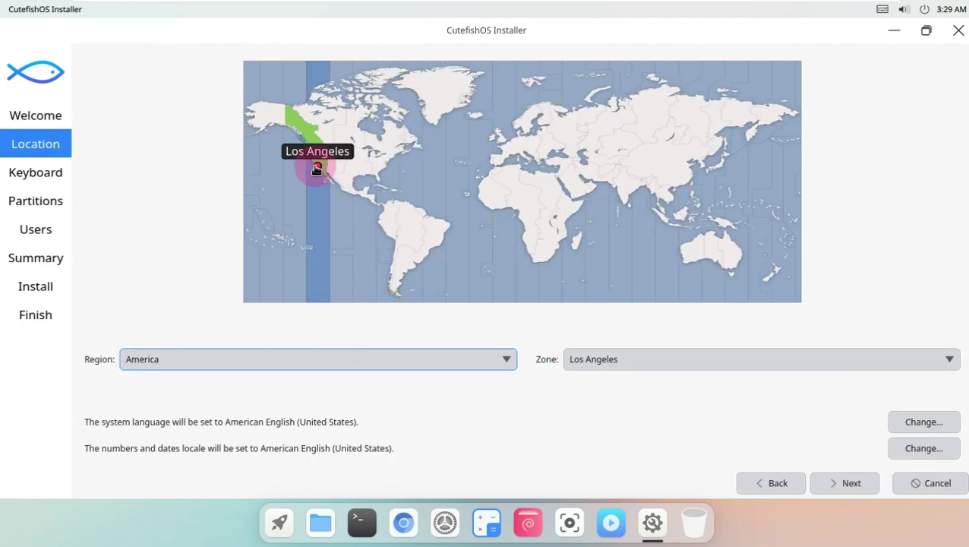
pyautogui.click(380, 354)
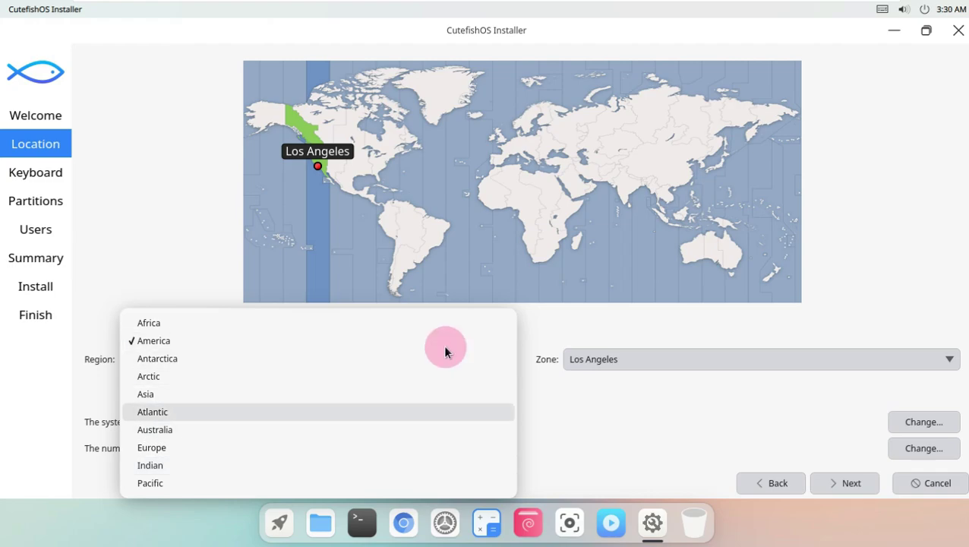
pyautogui.click(684, 362)
pyautogui.click(684, 362)
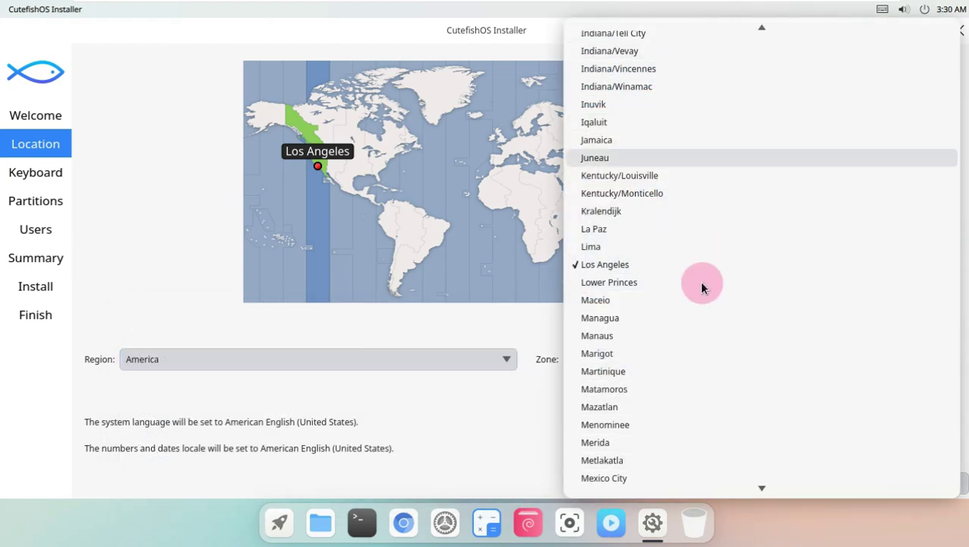
pyautogui.scroll(3, 699, 319)
pyautogui.click(210, 220)
pyautogui.click(741, 271)
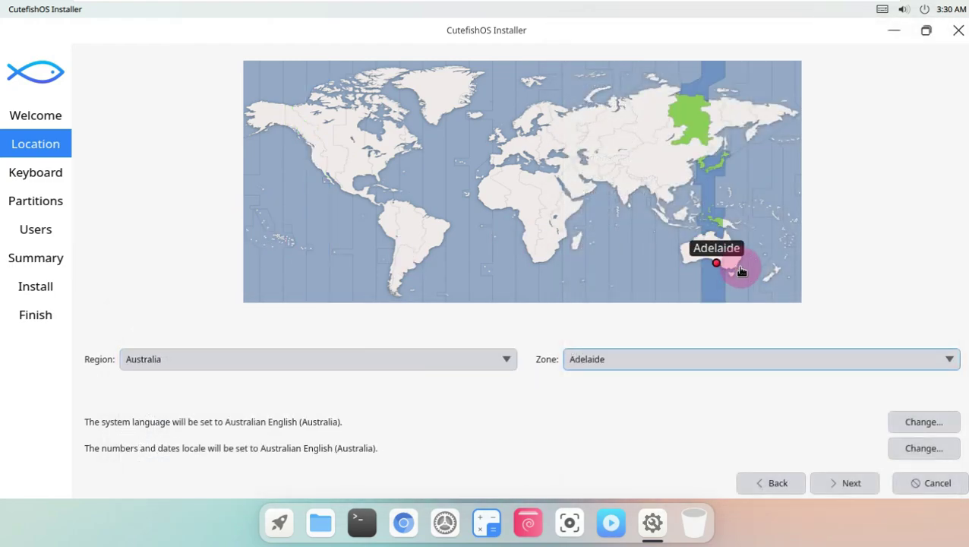
pyautogui.click(676, 261)
pyautogui.click(319, 165)
# - Leave the keyboard model unchanged and continue to the partitions step
pyautogui.click(851, 483)
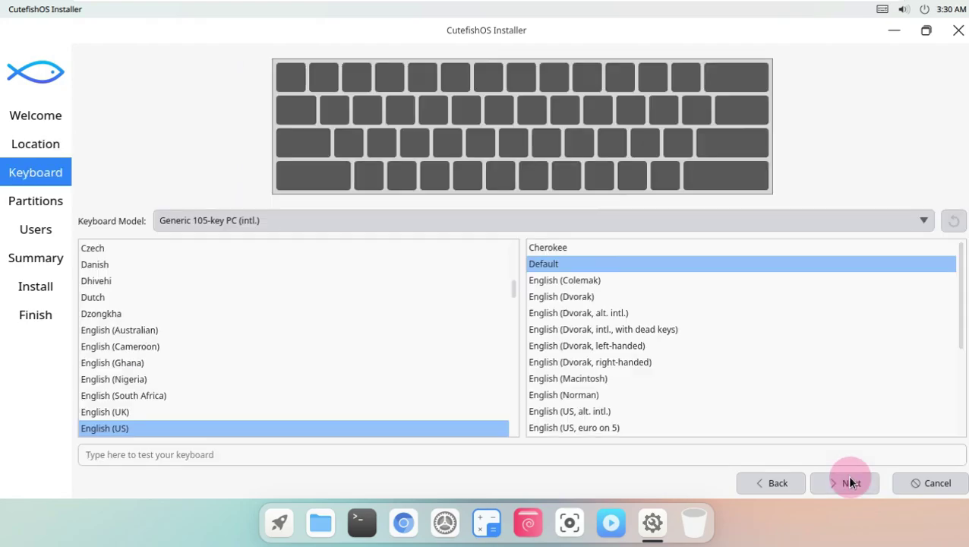
pyautogui.click(650, 220)
pyautogui.scroll(5, 608, 380)
pyautogui.scroll(3, 586, 349)
pyautogui.click(104, 182)
pyautogui.scroll(-2, 355, 347)
pyautogui.scroll(2, 354, 348)
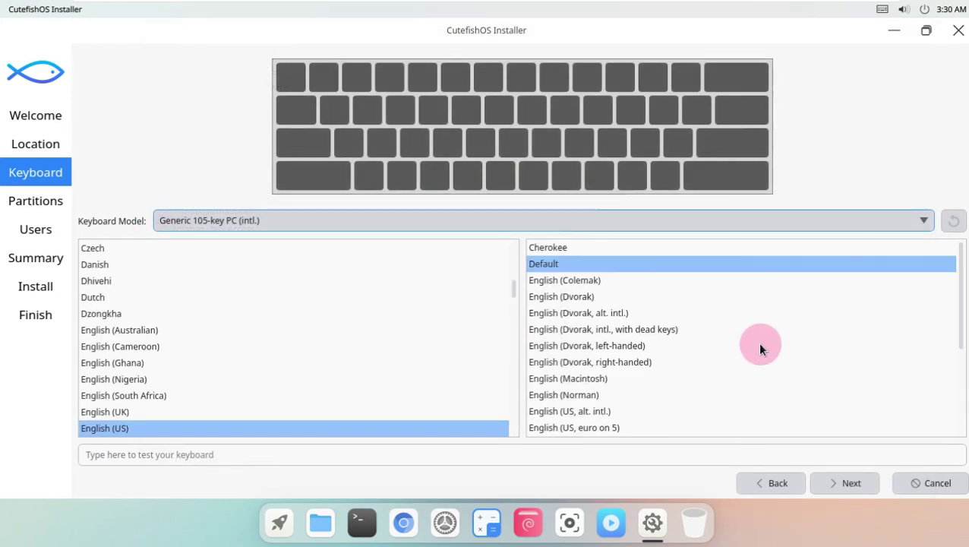
pyautogui.click(836, 483)
# - Choose Erase disk without encryption, keep the boot loader default, and enable automatic login
pyautogui.click(353, 61)
pyautogui.click(423, 286)
pyautogui.click(84, 95)
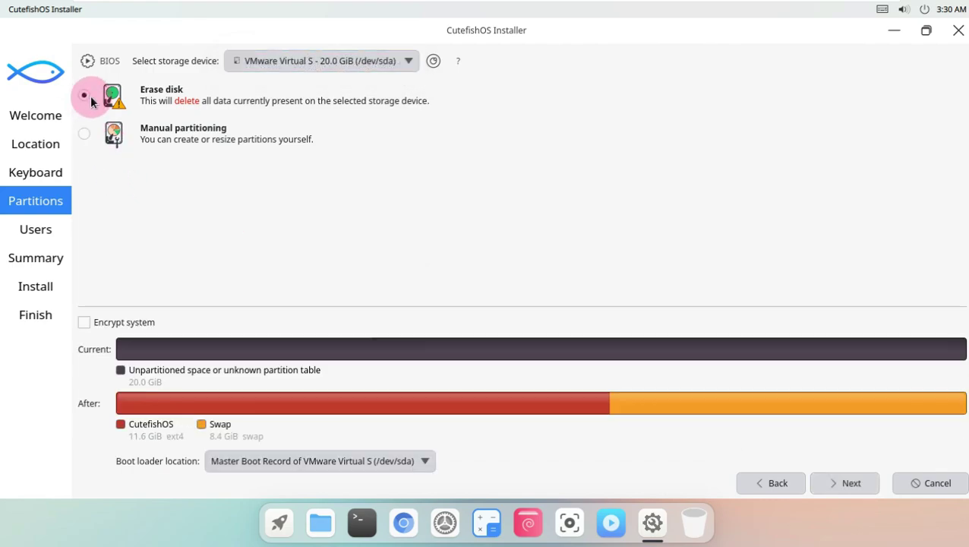
pyautogui.click(143, 326)
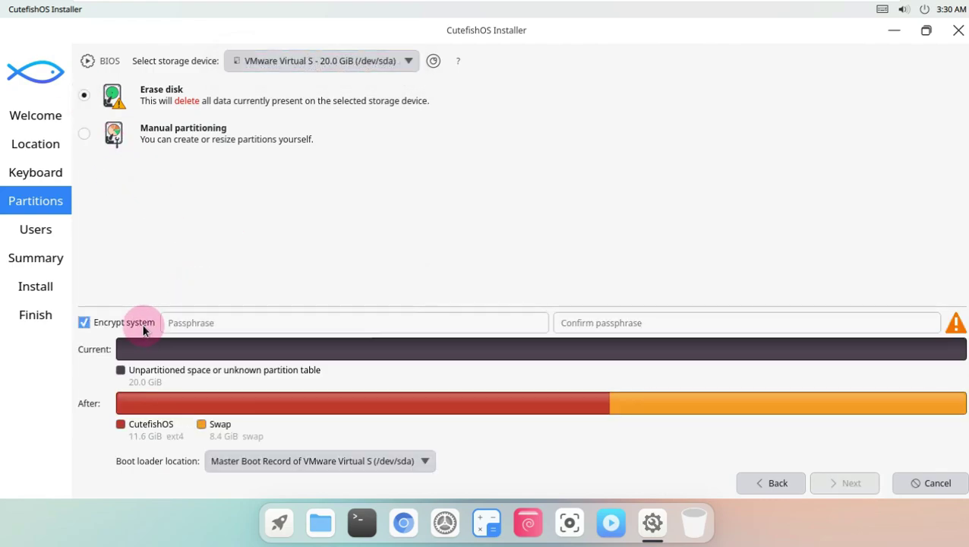
pyautogui.click(143, 327)
pyautogui.click(364, 456)
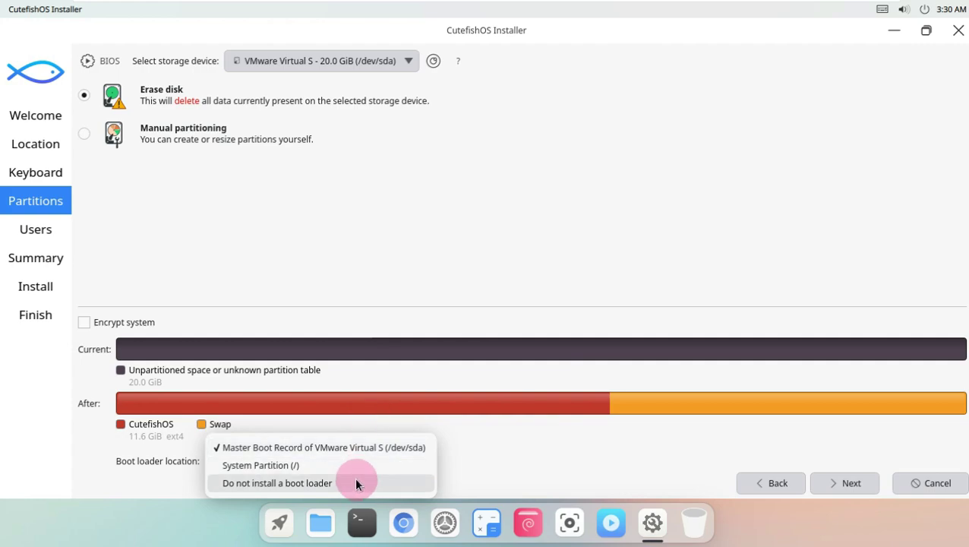
pyautogui.click(398, 214)
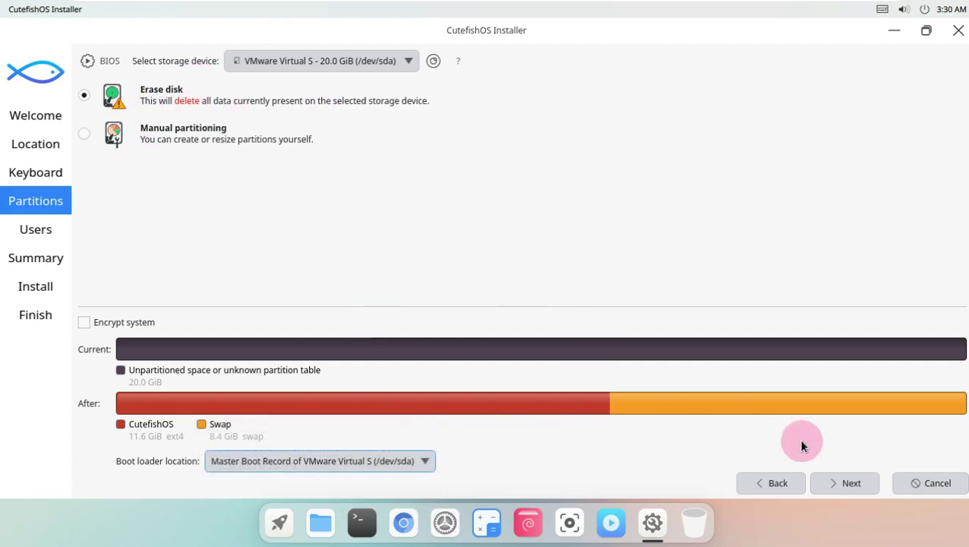
pyautogui.click(843, 480)
pyautogui.click(198, 248)
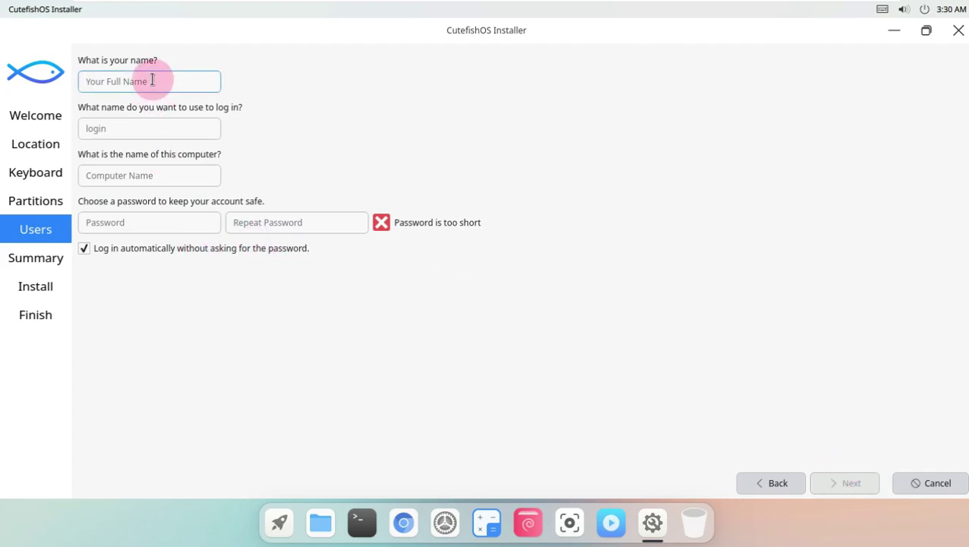
# - Enter the full name, trim the computer name's suffix, and enter and repeat the account password
pyautogui.write('runboxin')
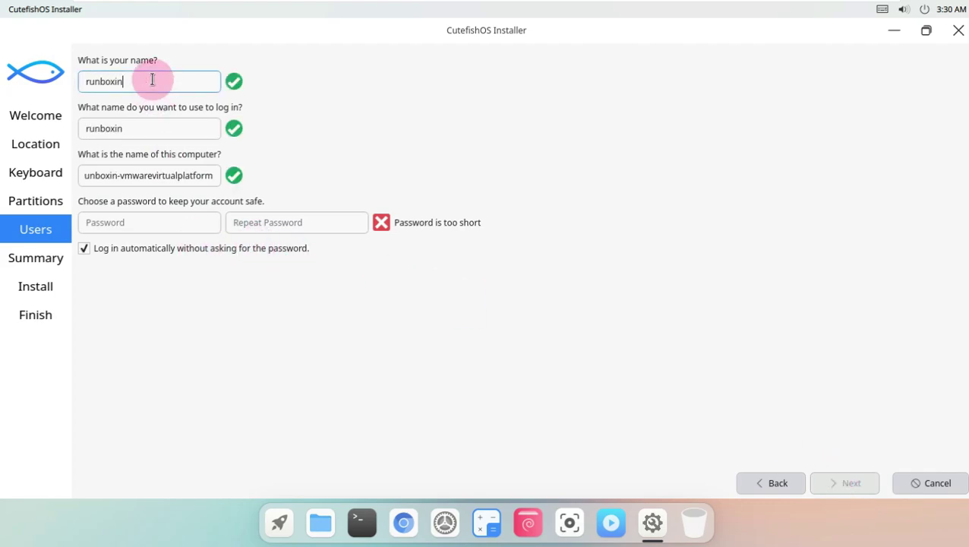
pyautogui.moveTo(118, 176); pyautogui.dragTo(230, 177)
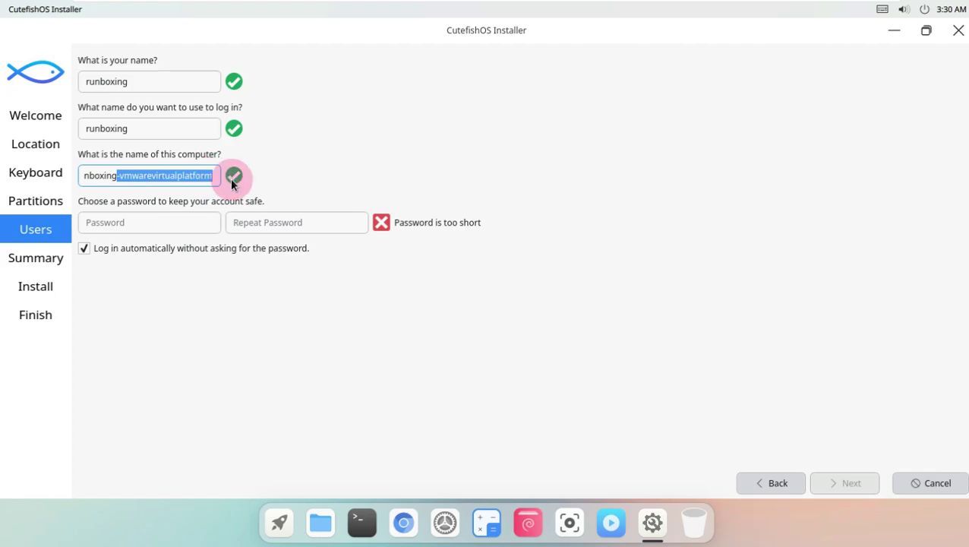
pyautogui.press('BackSpace')
pyautogui.click(177, 223)
pyautogui.write('1234')
pyautogui.click(302, 222)
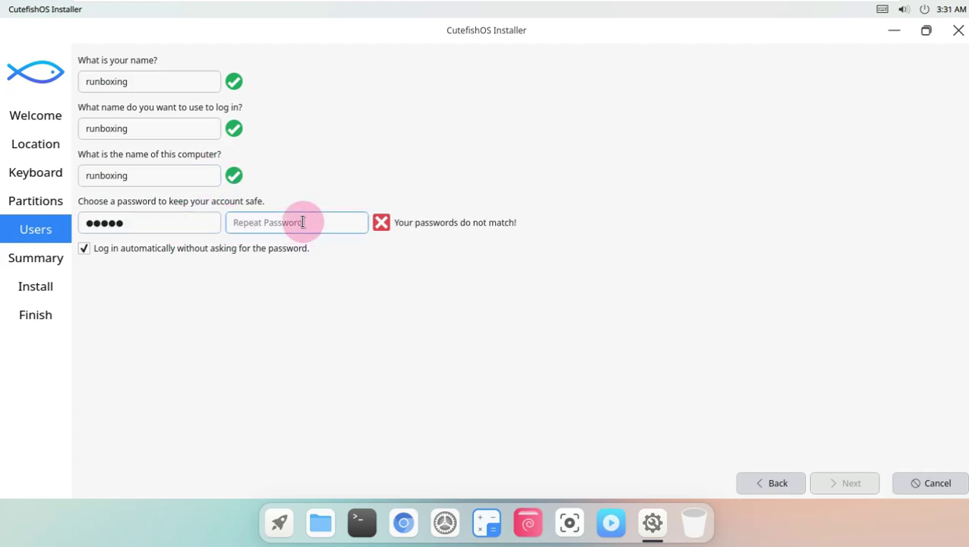
pyautogui.write('12345')
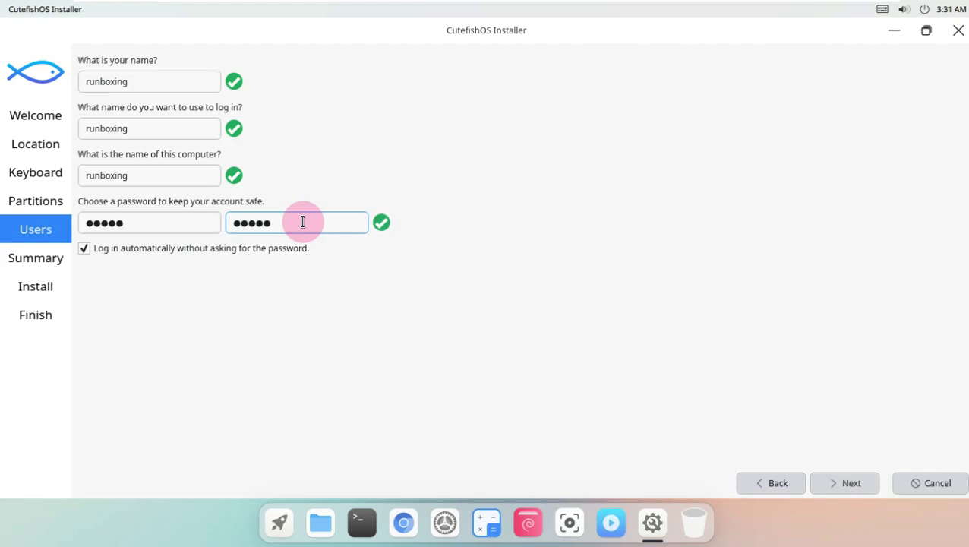
# - Review the installation summary and start the installation
pyautogui.click(855, 483)
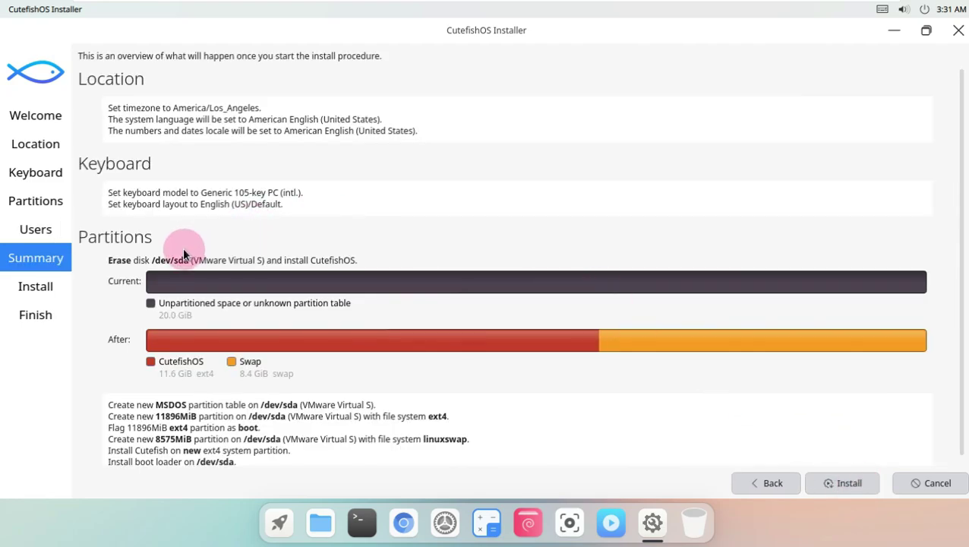
pyautogui.scroll(-1, 179, 210)
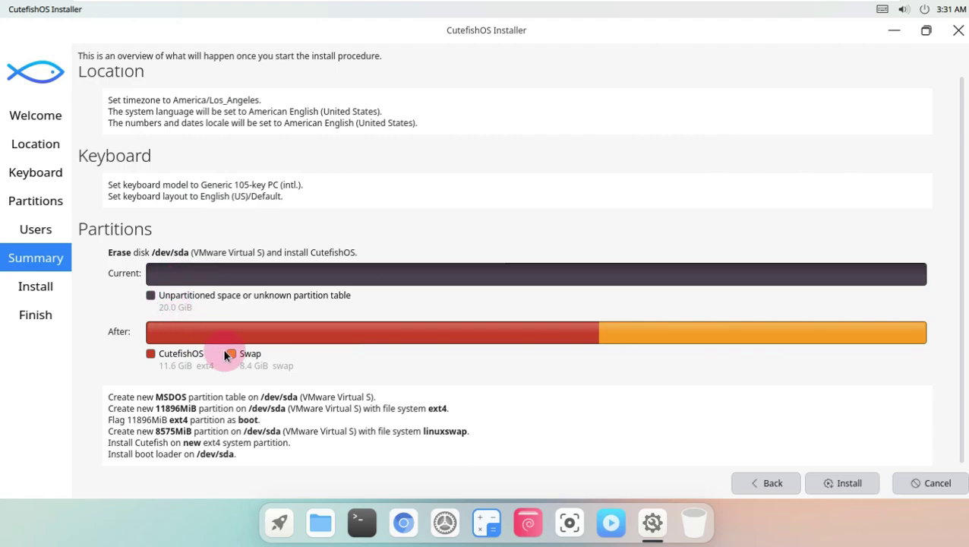
pyautogui.click(849, 474)
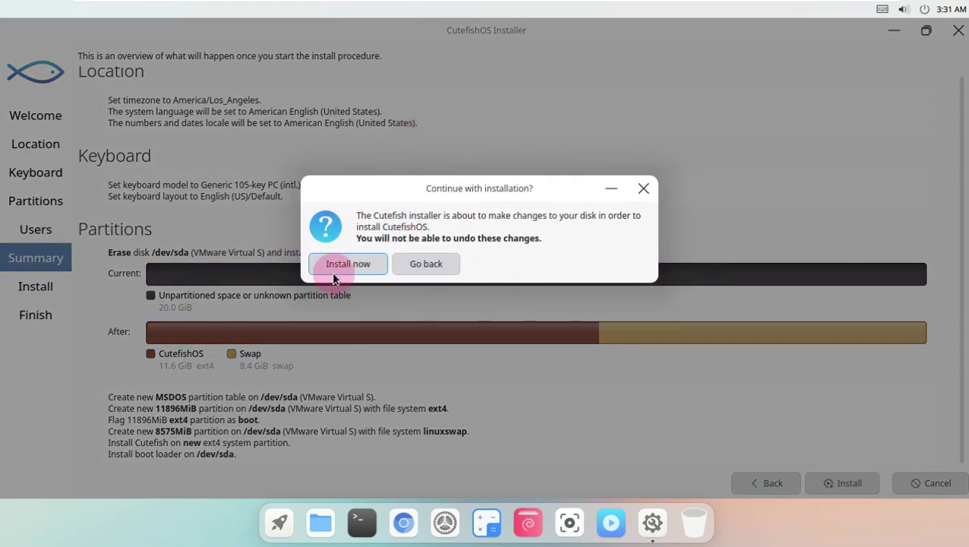
# - Confirm 'Install now' to apply the irreversible disk changes
pyautogui.click(336, 266)
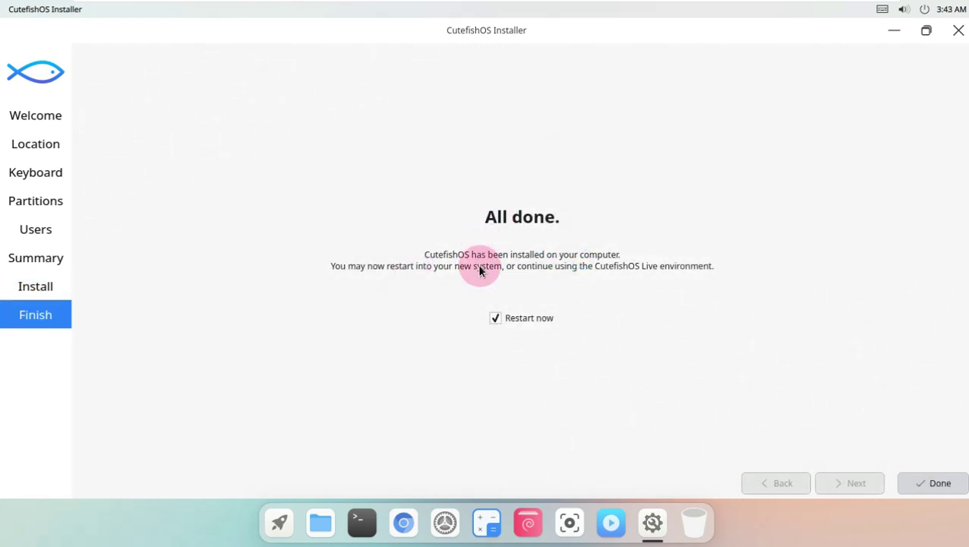
# - Finish the installer, pass the live-medium prompt, and boot the installed CutefishOS from GRUB
pyautogui.click(934, 483)
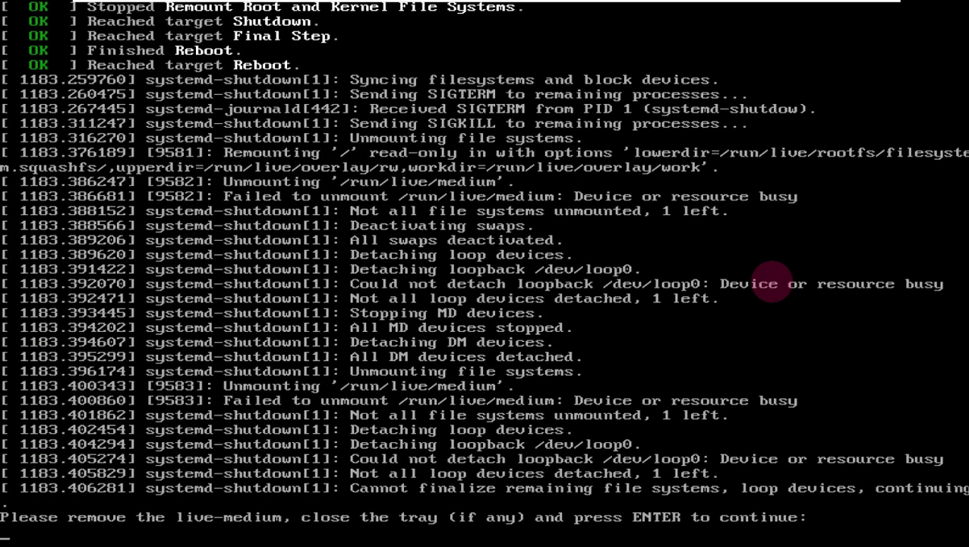
pyautogui.press('Return')
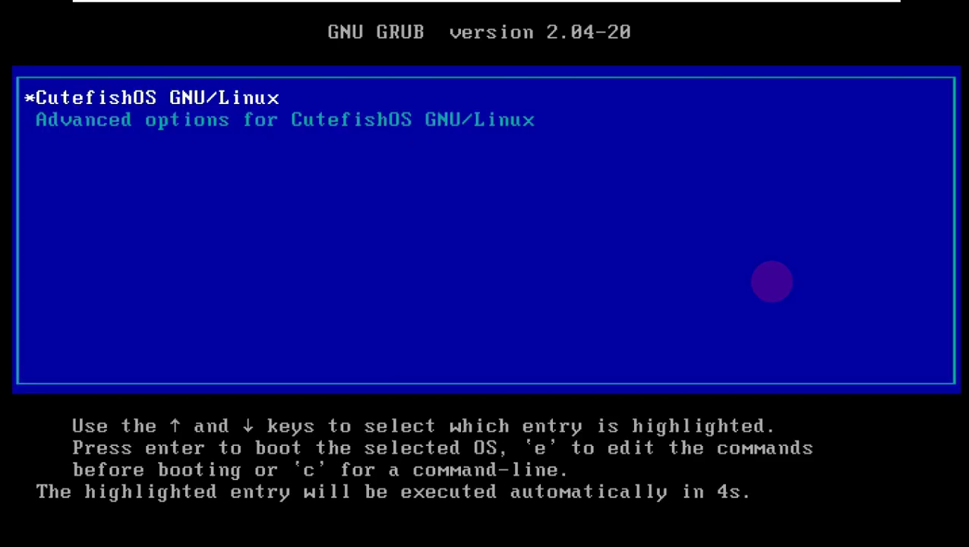
pyautogui.press('Return')
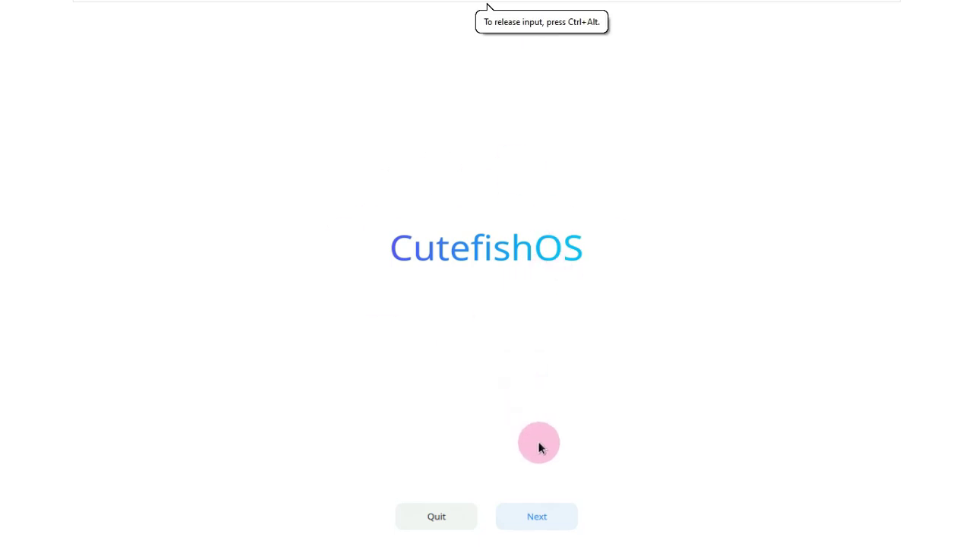
# - Pass the welcome screen, choose the Light style after trying Dark, and start the desktop
pyautogui.click(540, 516)
pyautogui.click(562, 308)
pyautogui.click(450, 305)
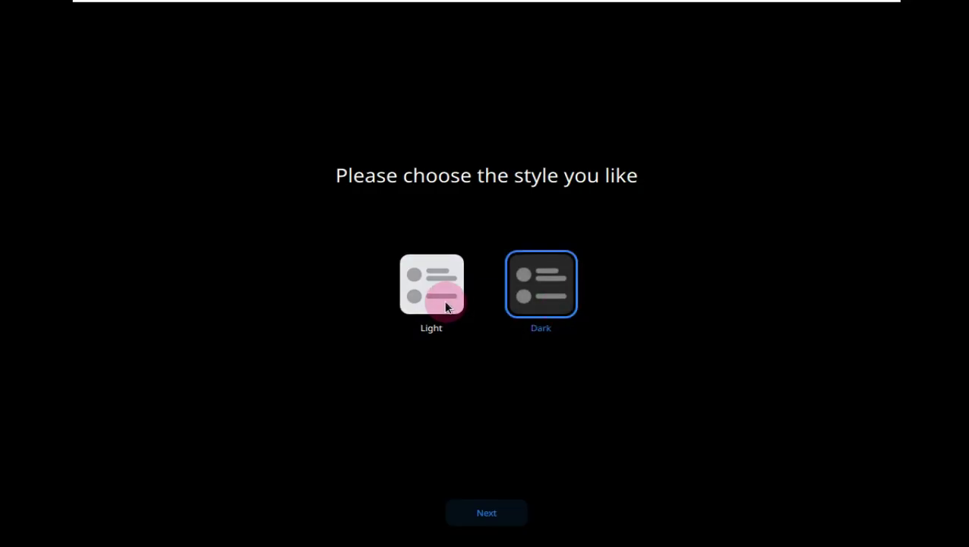
pyautogui.click(492, 505)
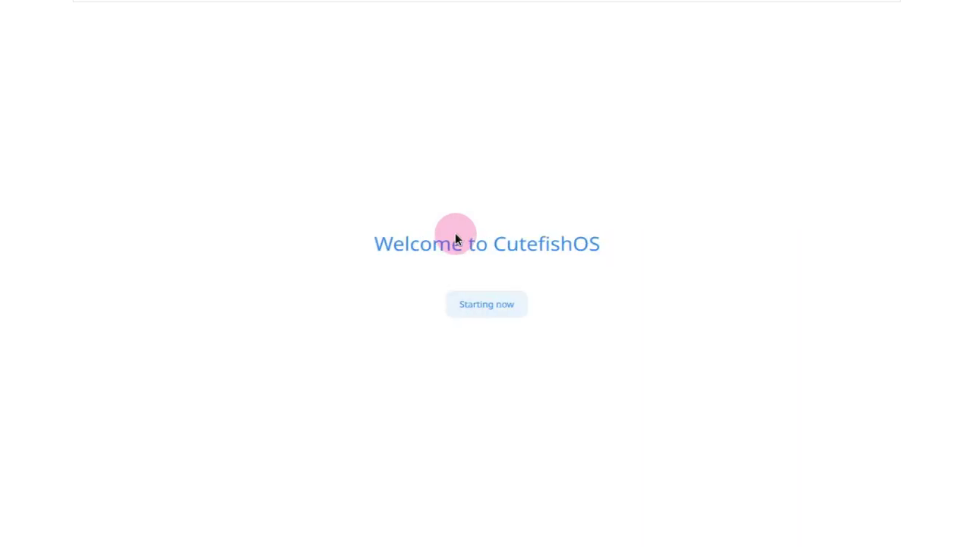
pyautogui.click(492, 303)
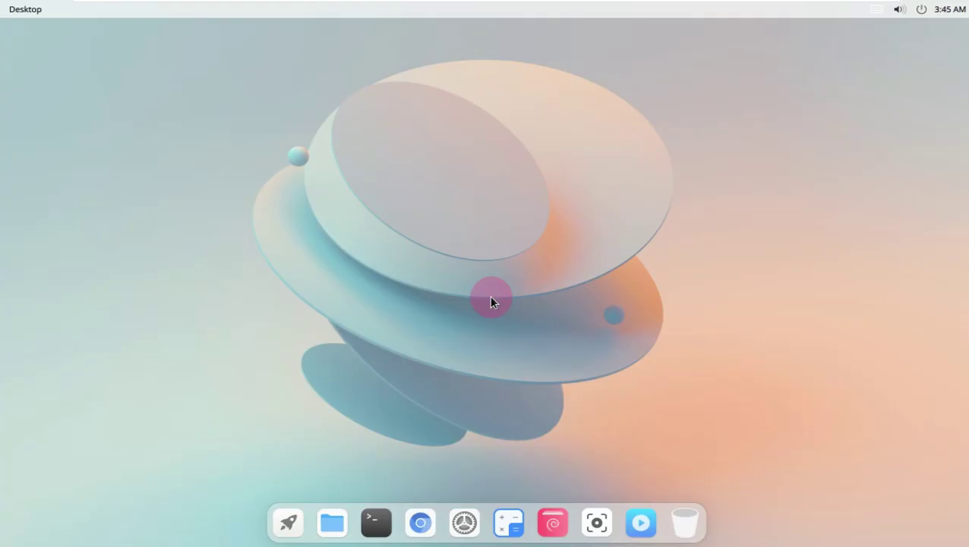
# - Open Settings from the dock, view the About page, and maximize the window
pyautogui.click(472, 526)
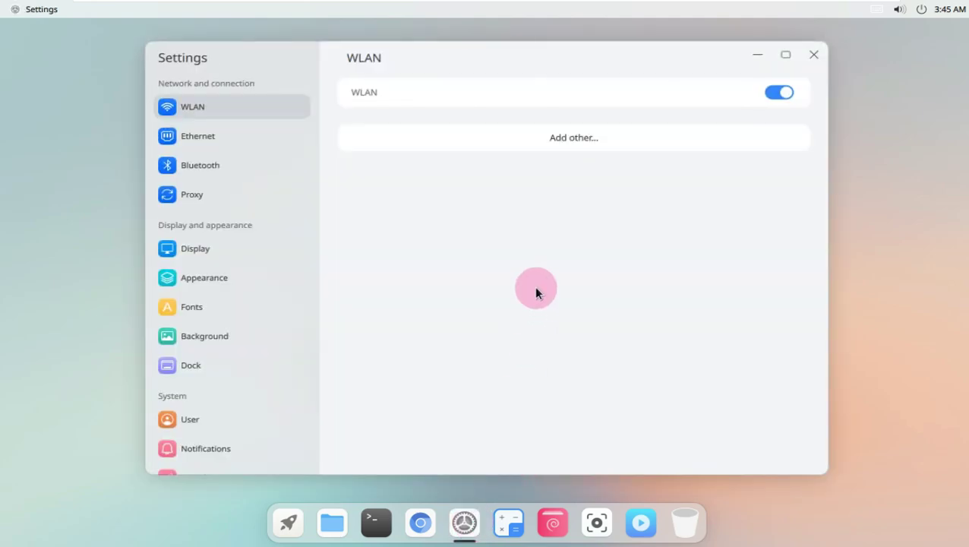
pyautogui.scroll(-3, 258, 410)
pyautogui.scroll(-2, 254, 433)
pyautogui.click(252, 454)
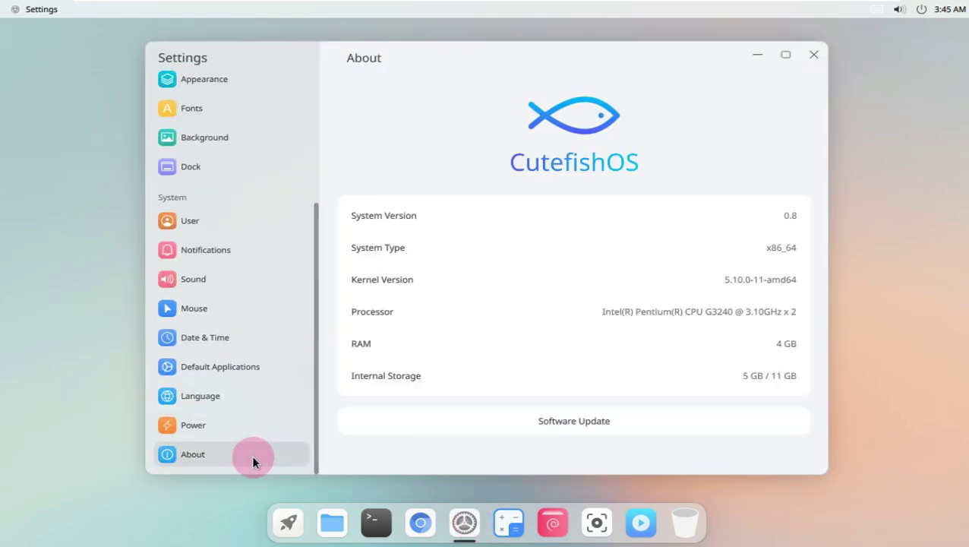
pyautogui.doubleClick(794, 184)
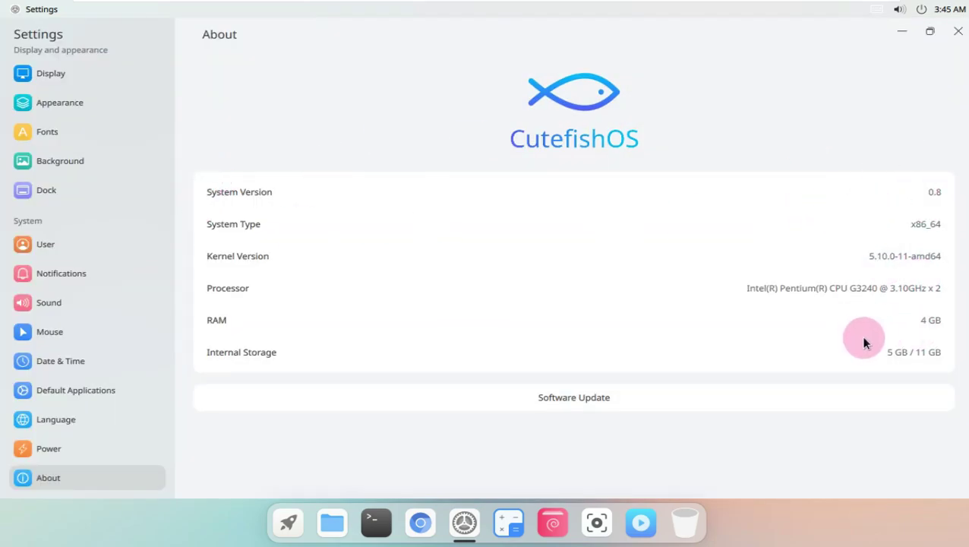
# - Set the power mode to Performance and the screen turn-off delay to Never
pyautogui.click(93, 447)
pyautogui.click(312, 114)
pyautogui.click(847, 247)
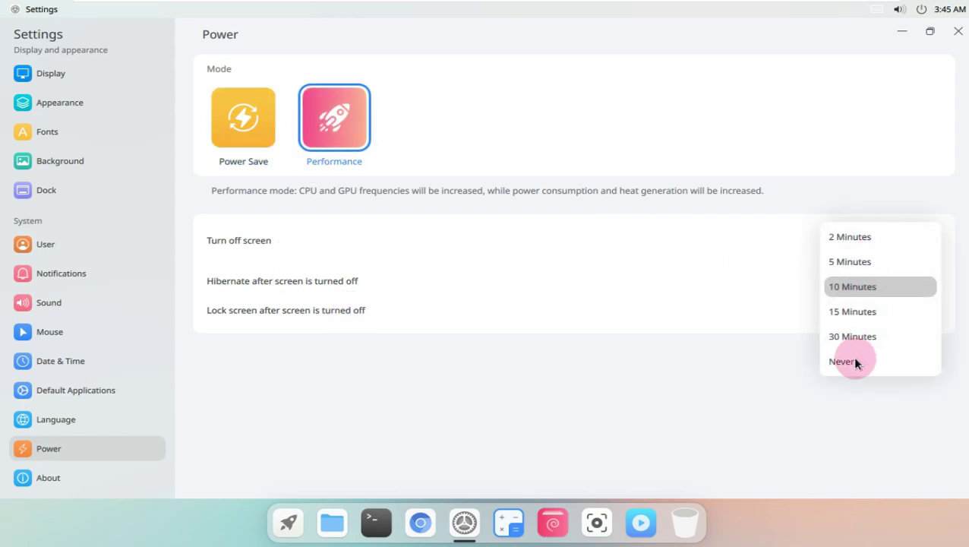
pyautogui.click(855, 361)
# - In Mouse settings, keep the Cutefish-Dark cursor theme and turn on natural scrolling
pyautogui.click(95, 419)
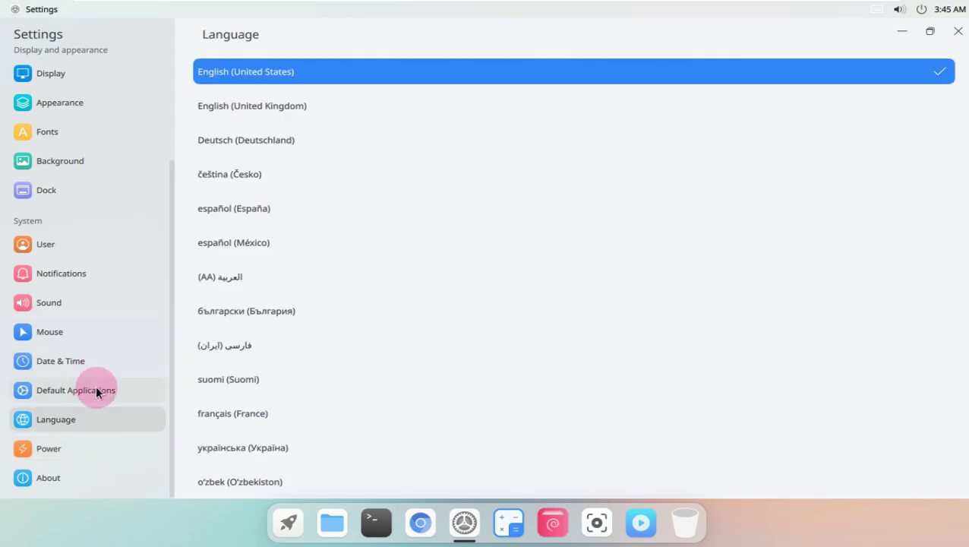
pyautogui.click(96, 390)
pyautogui.click(98, 361)
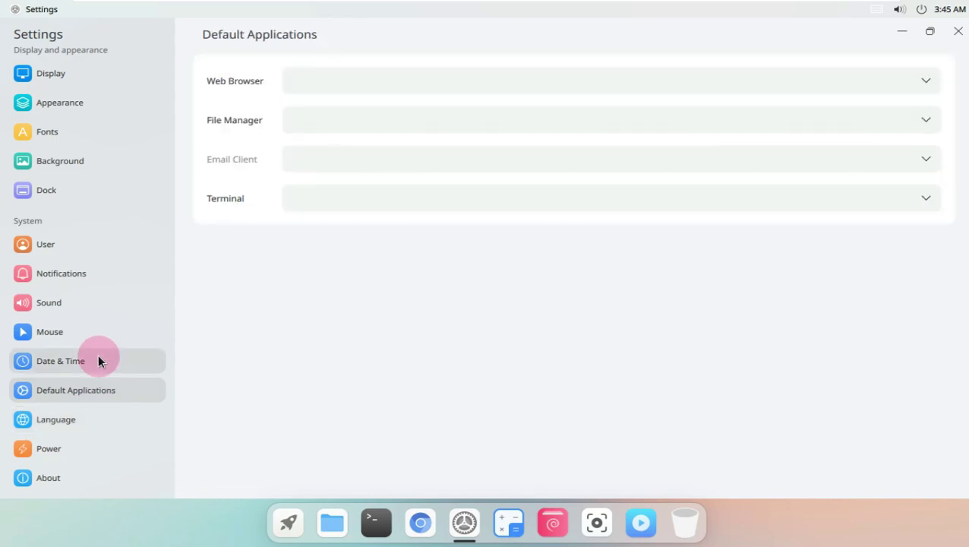
pyautogui.click(100, 332)
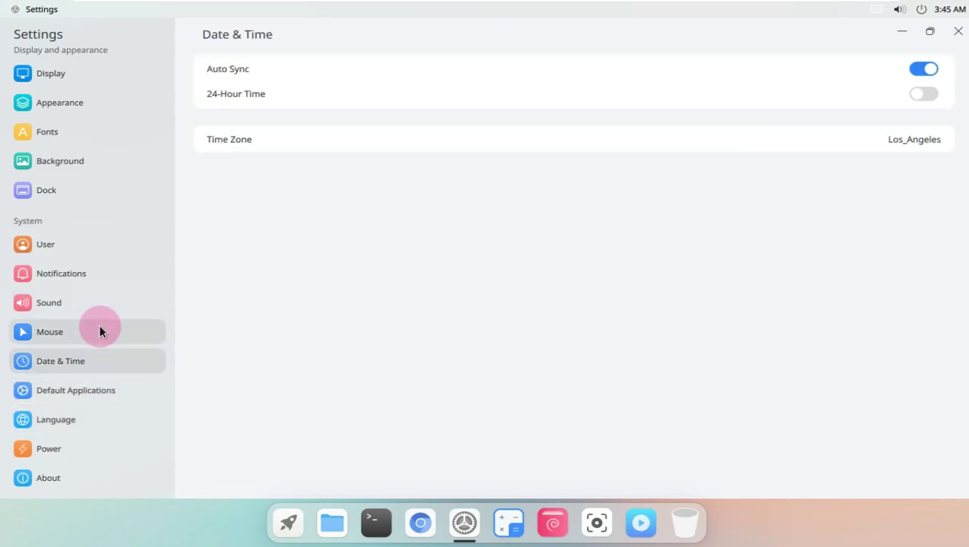
pyautogui.click(430, 246)
pyautogui.click(380, 262)
pyautogui.click(904, 96)
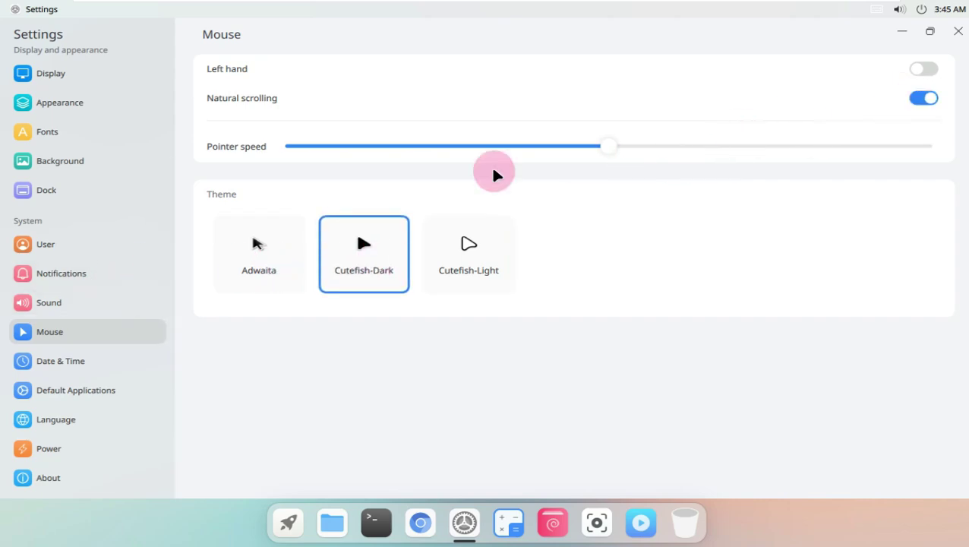
# - Browse the Sound, Notifications, user account and Dock settings pages
pyautogui.click(124, 297)
pyautogui.click(126, 278)
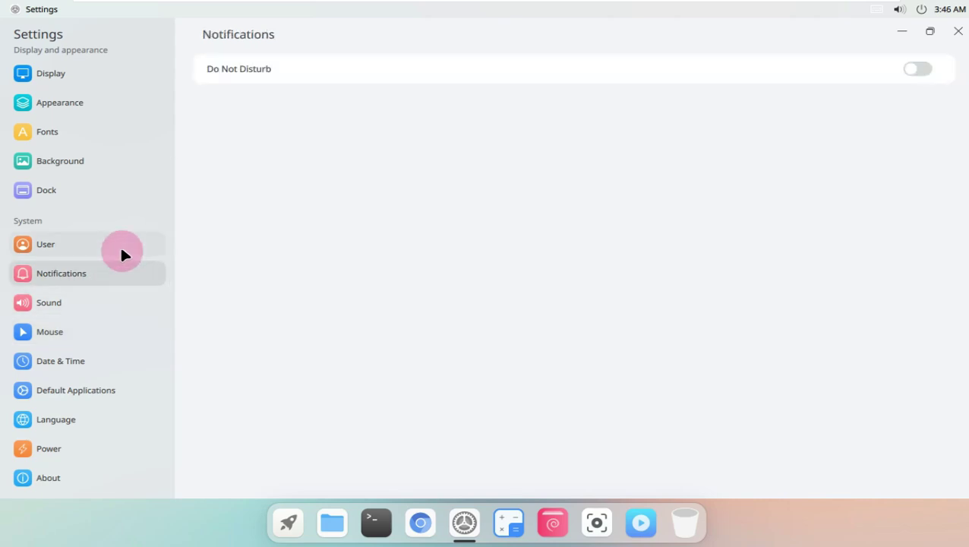
pyautogui.click(121, 244)
pyautogui.click(129, 194)
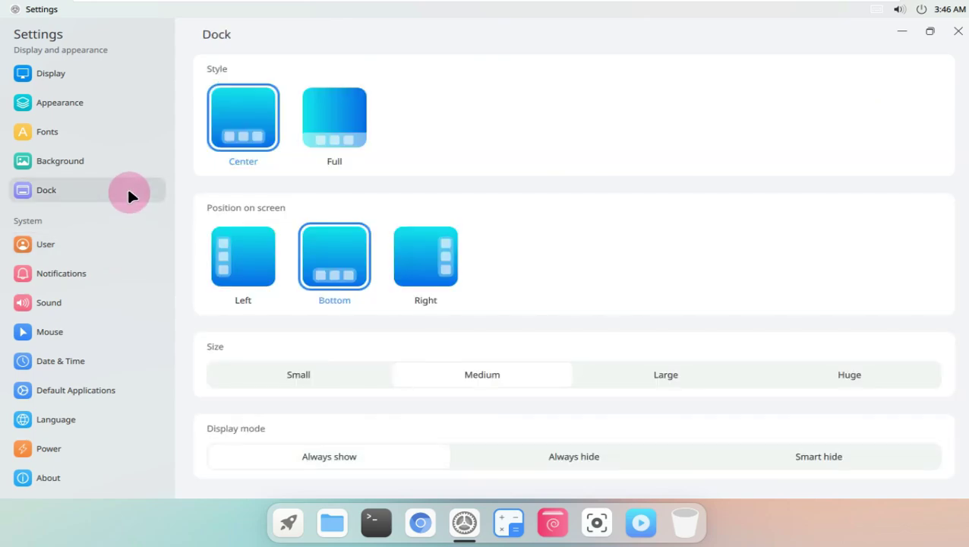
# - Set the blue waves wallpaper and change the system accent colour to purple
pyautogui.click(119, 157)
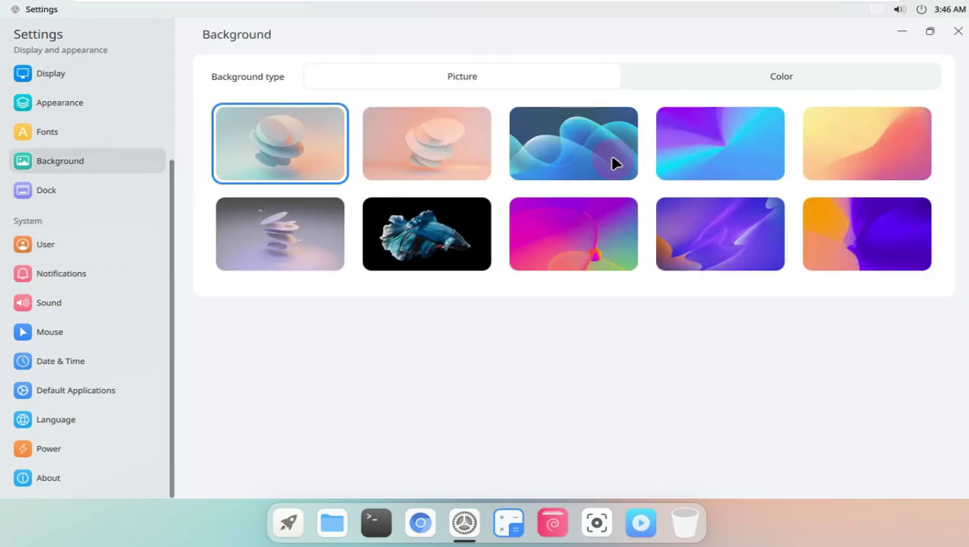
pyautogui.click(614, 163)
pyautogui.click(119, 130)
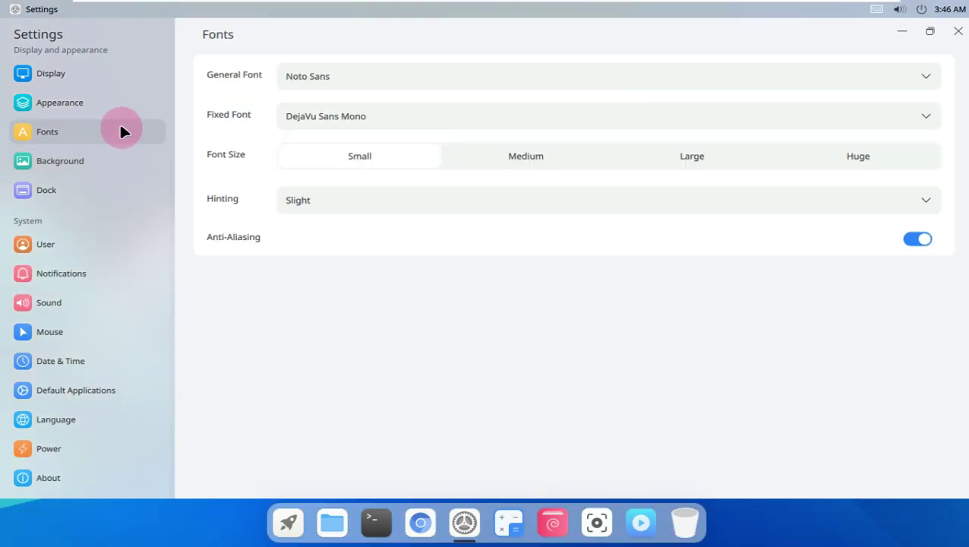
pyautogui.click(117, 104)
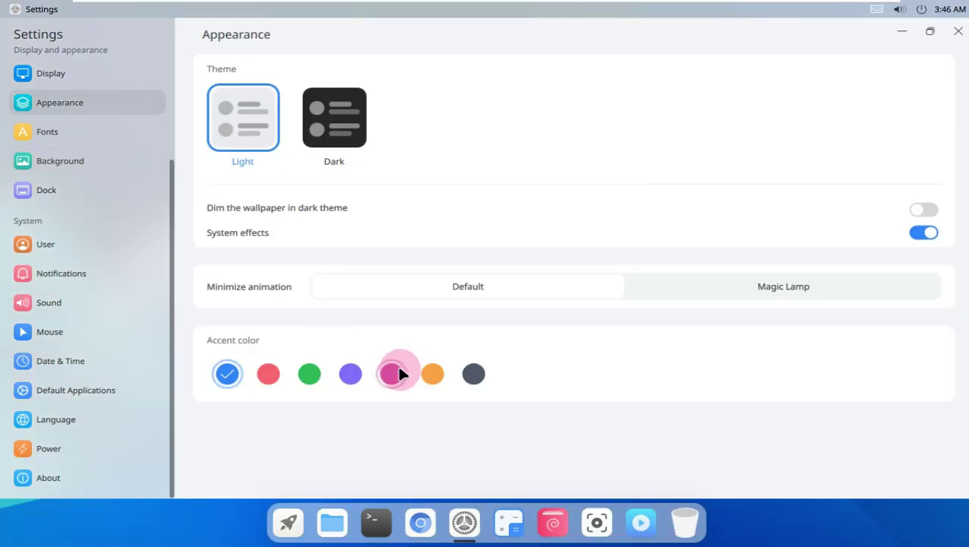
pyautogui.click(350, 373)
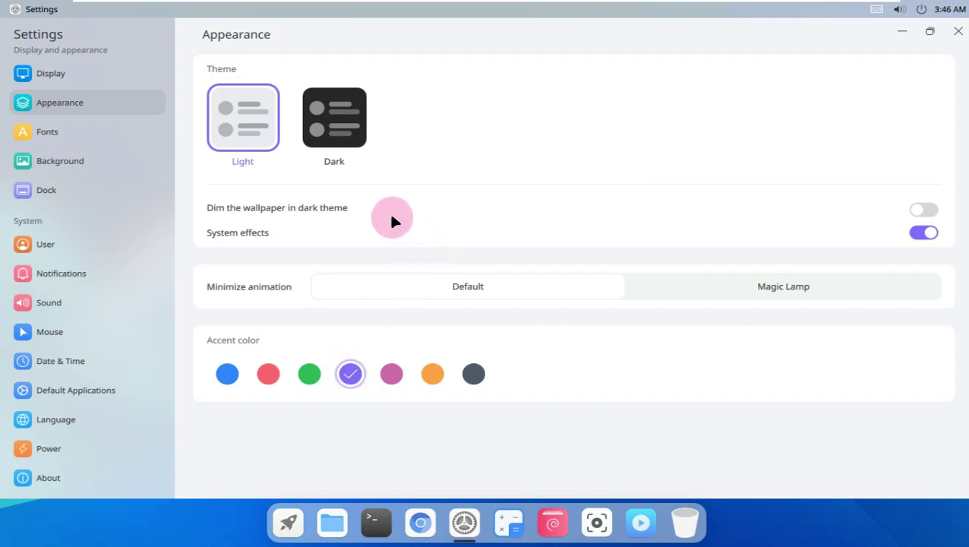
# - Set the resolution to 1360x768 and the scale to 125%, dismissing the re-login notice
pyautogui.click(95, 79)
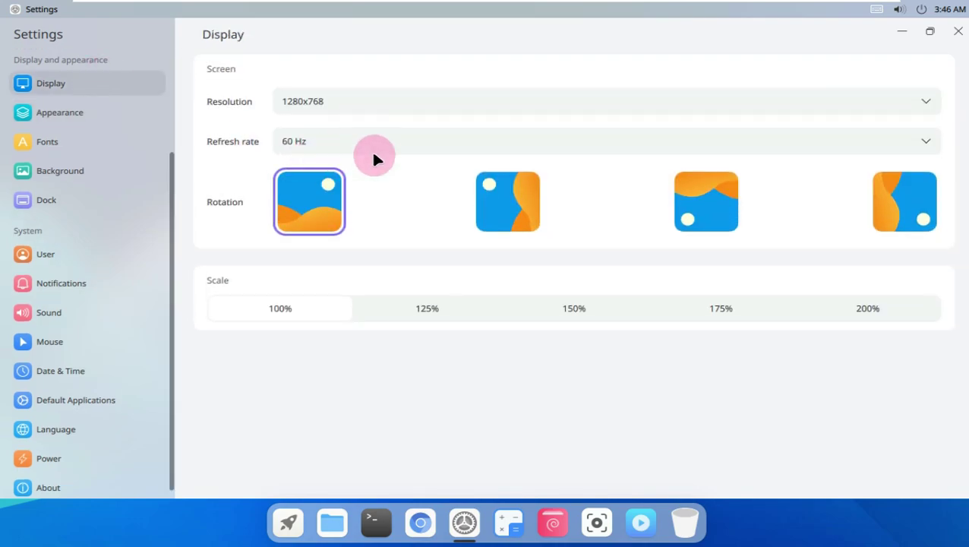
pyautogui.click(365, 101)
pyautogui.click(331, 283)
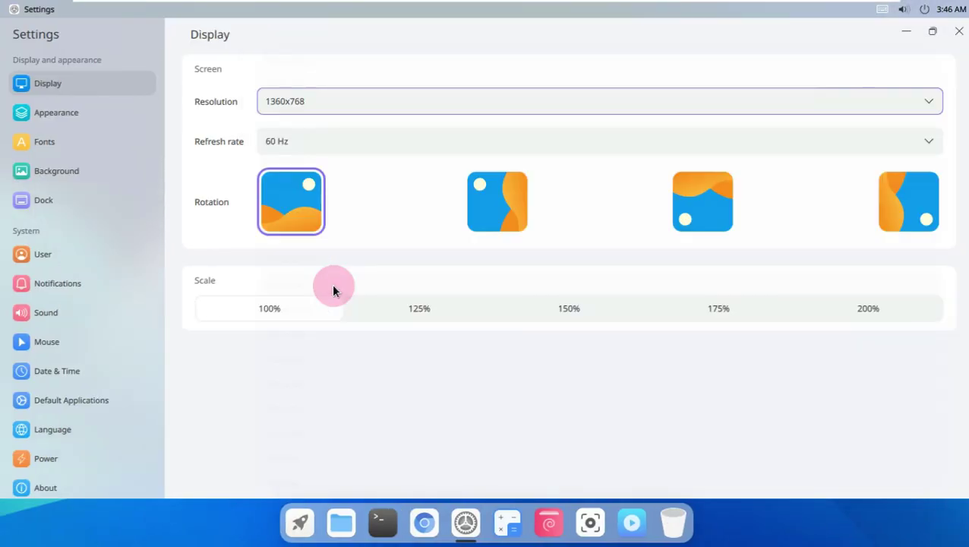
pyautogui.click(439, 314)
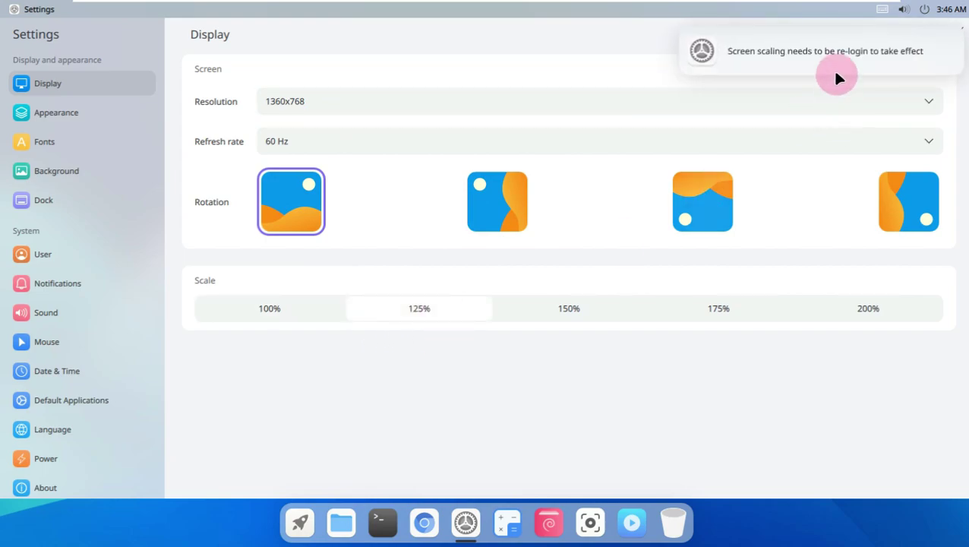
pyautogui.click(953, 38)
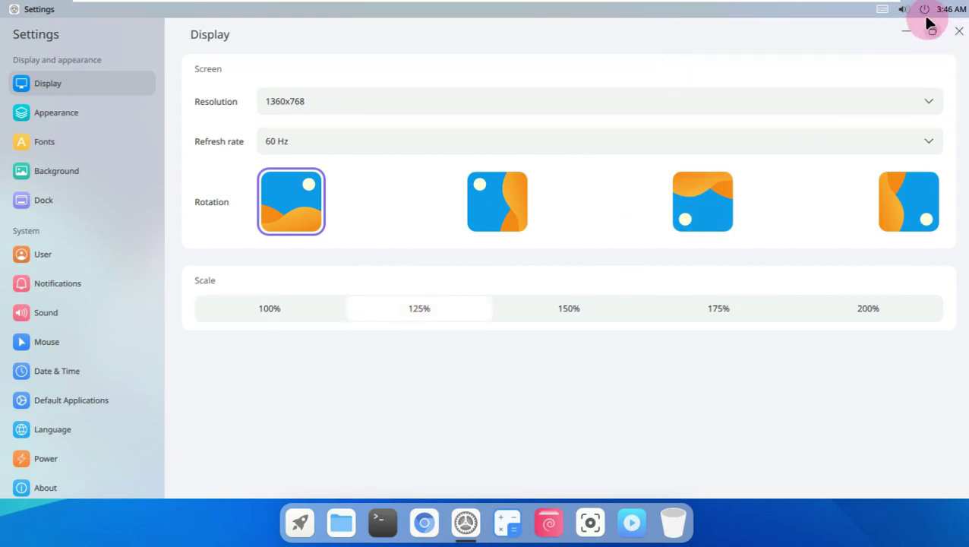
pyautogui.click(925, 10)
# - Log out of the session and sign back in with the account password
pyautogui.click(921, 76)
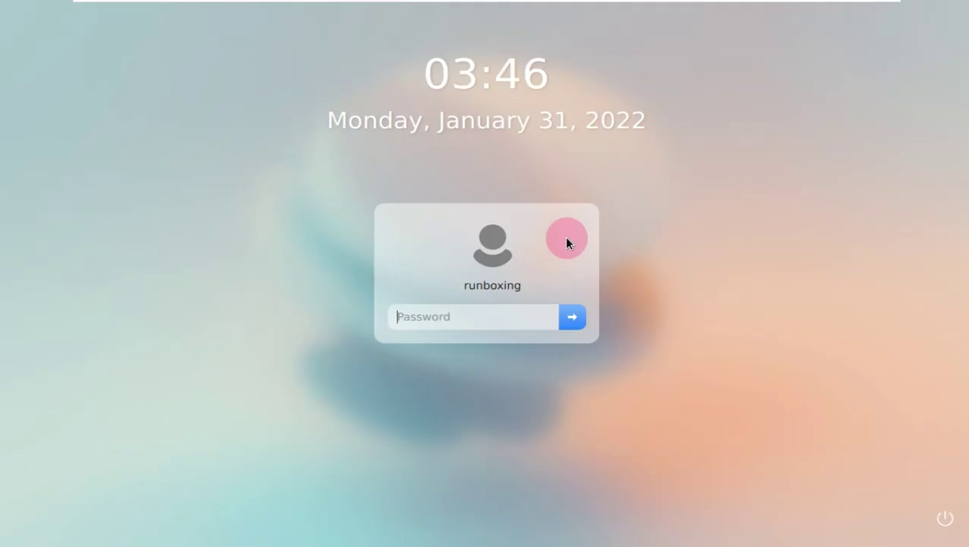
pyautogui.click(501, 314)
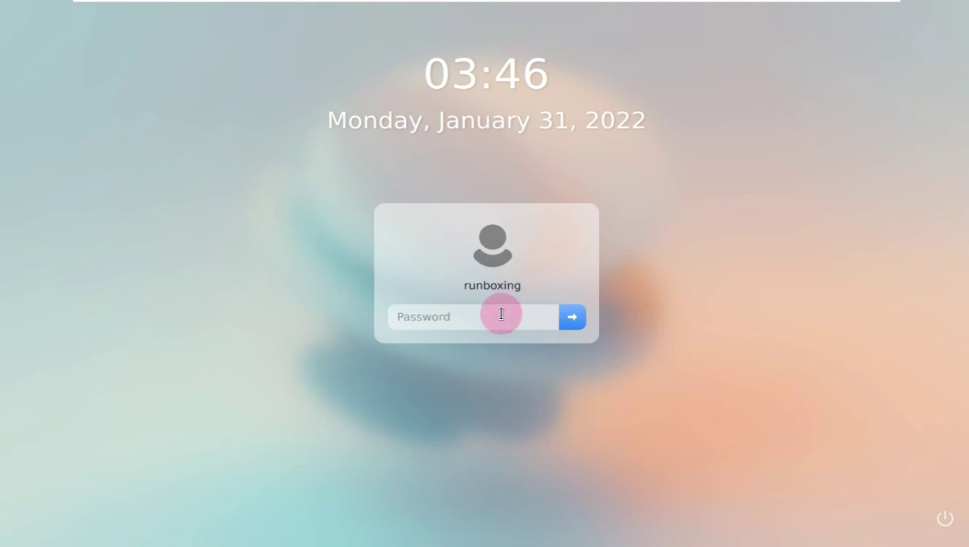
pyautogui.press('Return')
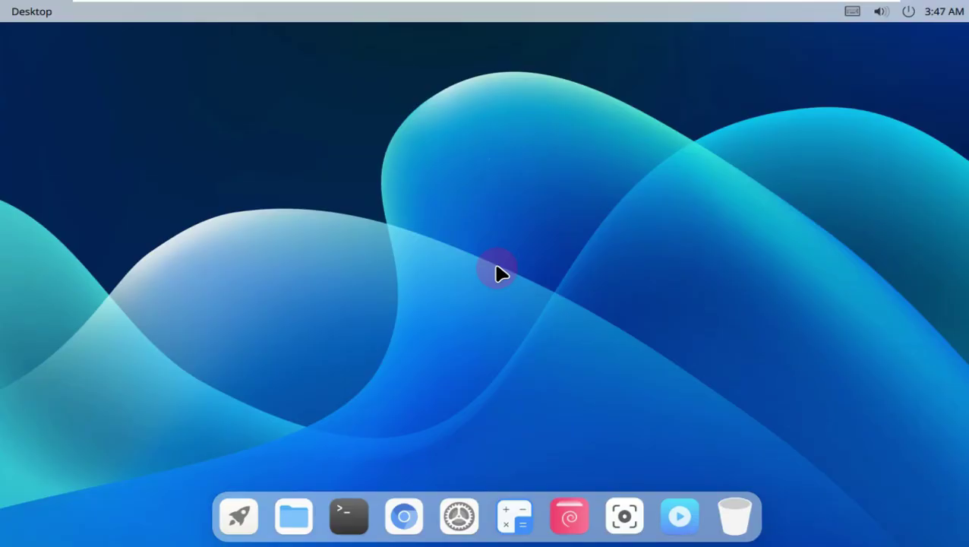
# - Launch Terminal from the second page of the application launcher
pyautogui.click(249, 511)
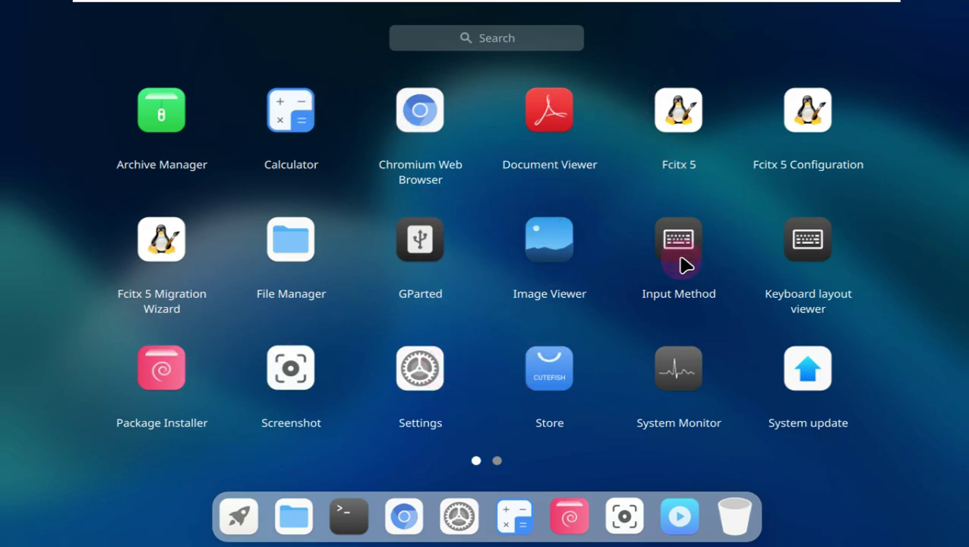
pyautogui.click(497, 463)
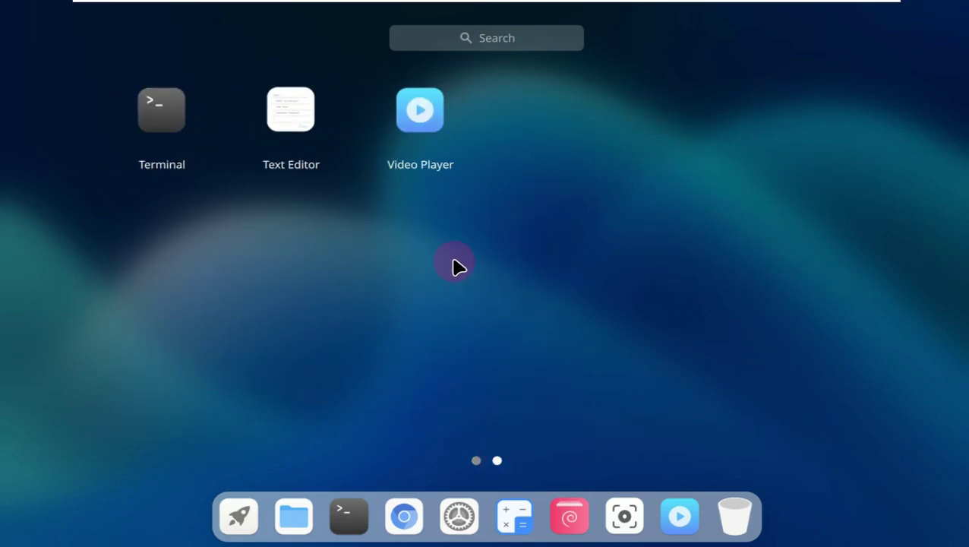
pyautogui.click(166, 136)
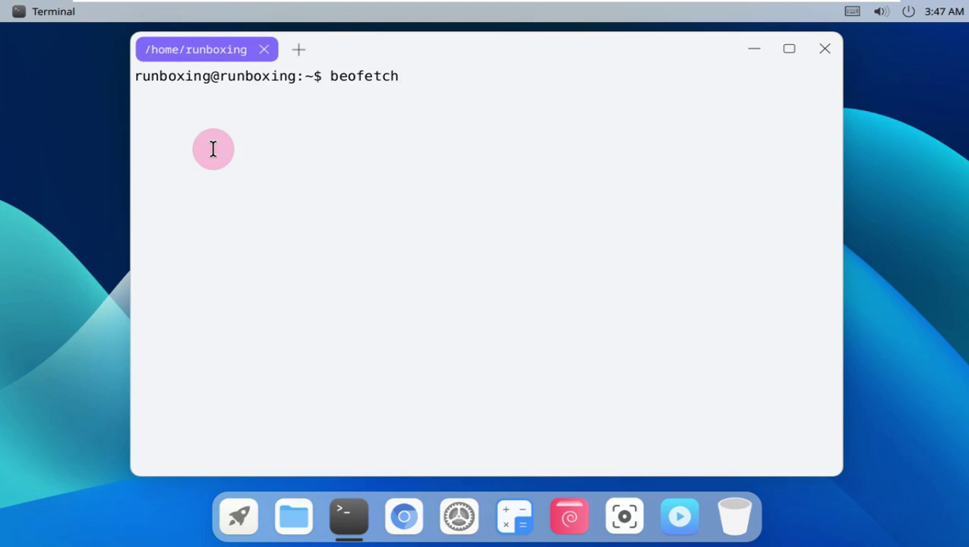
# - Run the mistyped beofetch, then neofetch, and briefly select its system summary output
pyautogui.press('Return')
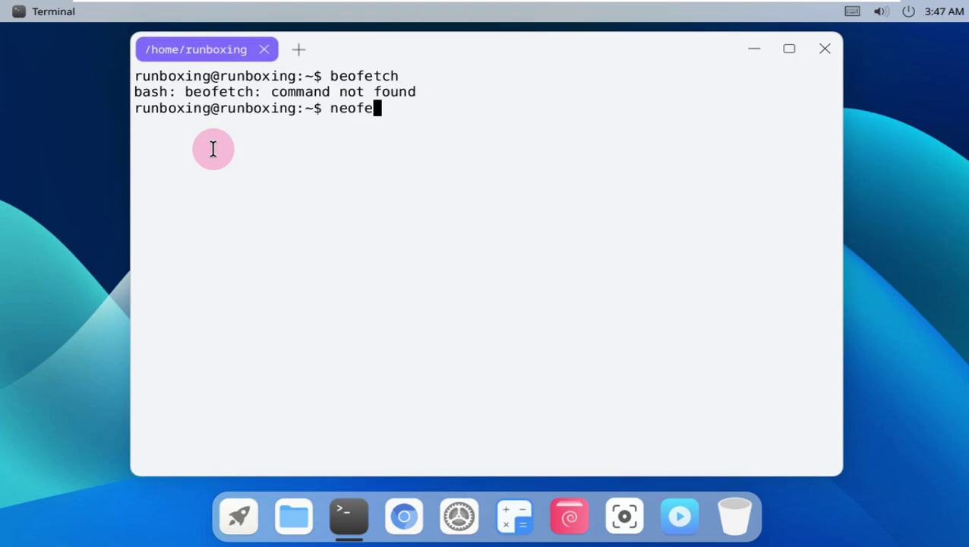
pyautogui.press('Return')
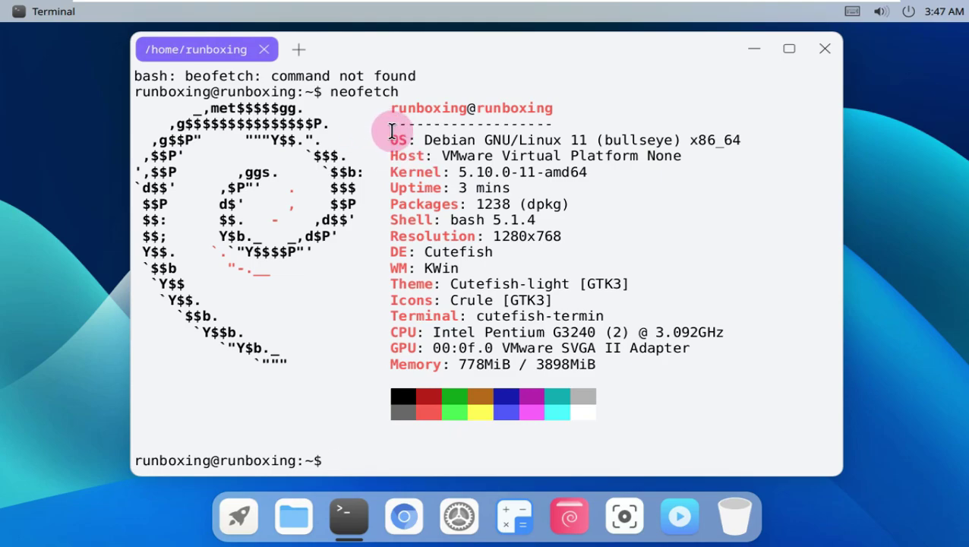
pyautogui.moveTo(390, 105); pyautogui.dragTo(671, 354)
pyautogui.click(678, 406)
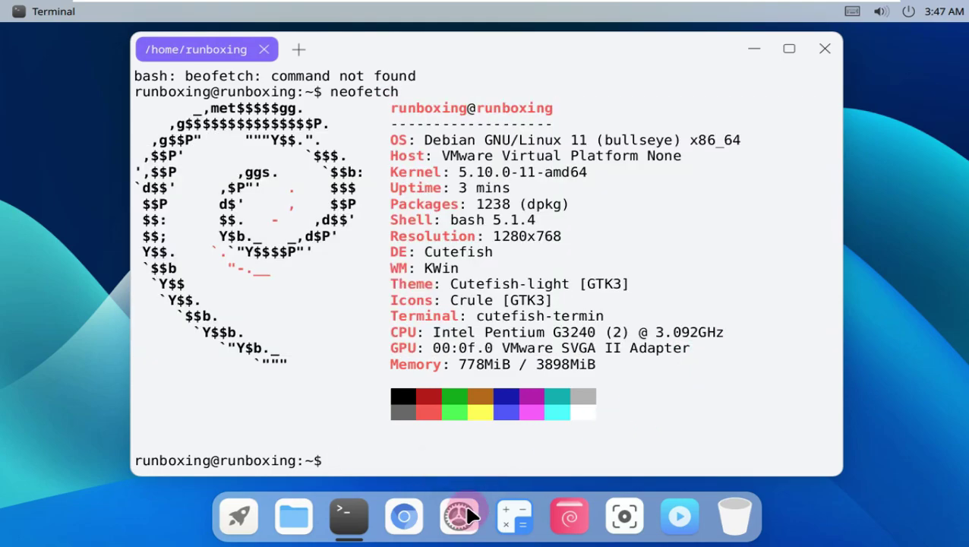
# - Set the Display resolution to 1360x768 in Settings, then close Settings
pyautogui.click(466, 507)
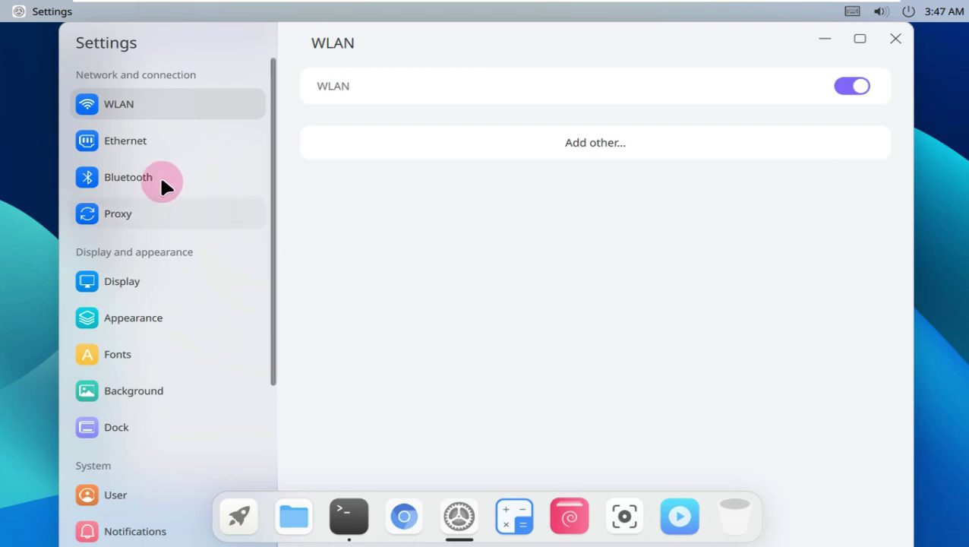
pyautogui.scroll(-1, 150, 108)
pyautogui.click(161, 241)
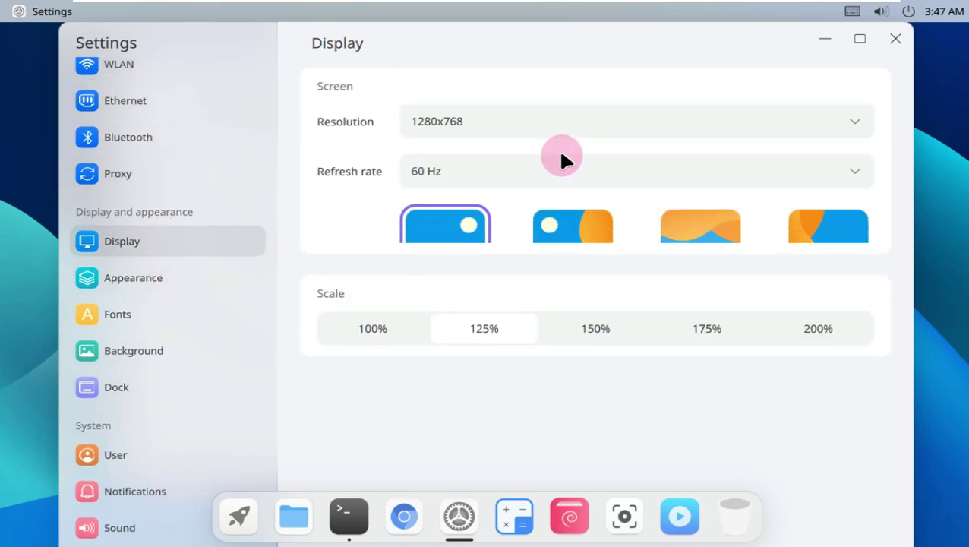
pyautogui.click(536, 137)
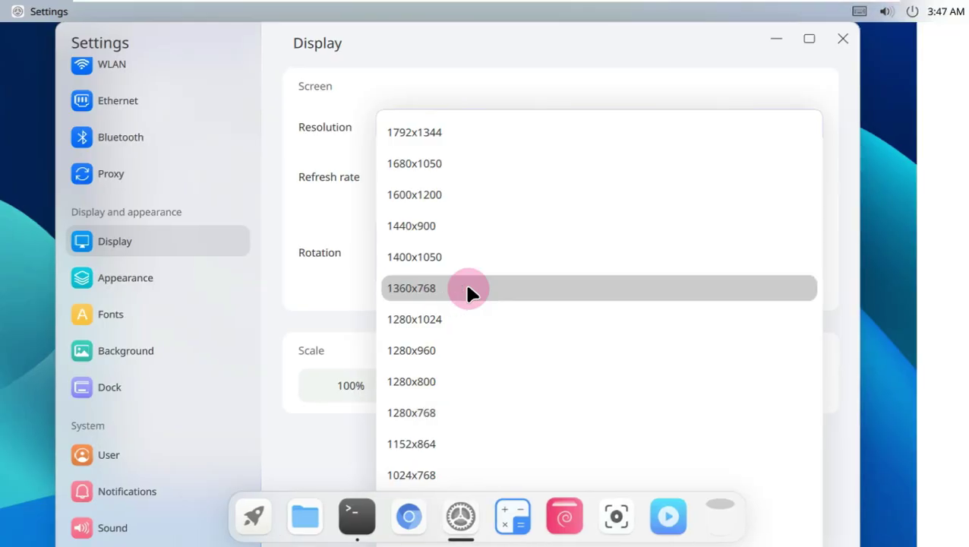
pyautogui.click(466, 289)
pyautogui.click(843, 37)
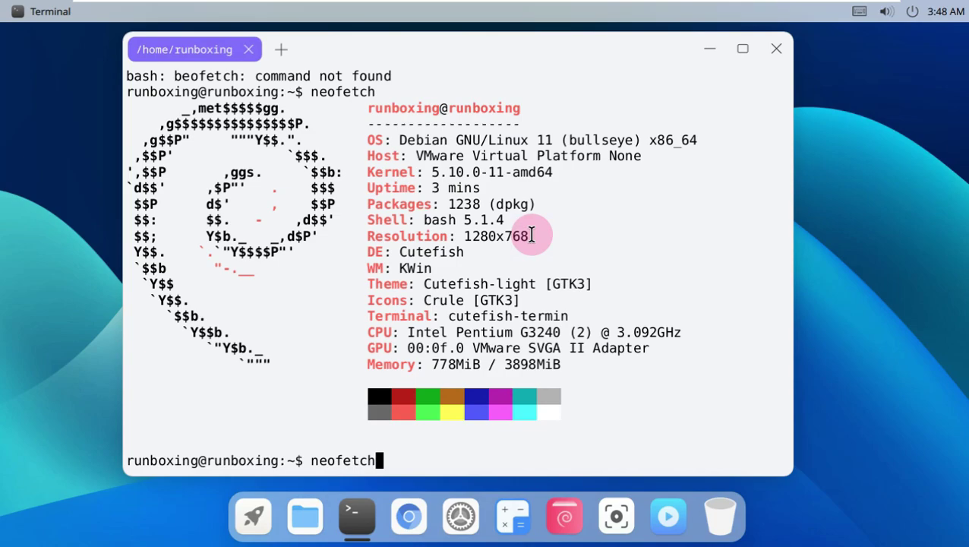
# - Rerun neofetch to confirm the resolution changed from 1280x768 to 1360x768, then close Terminal
pyautogui.moveTo(532, 236); pyautogui.dragTo(367, 236)
pyautogui.click(392, 456)
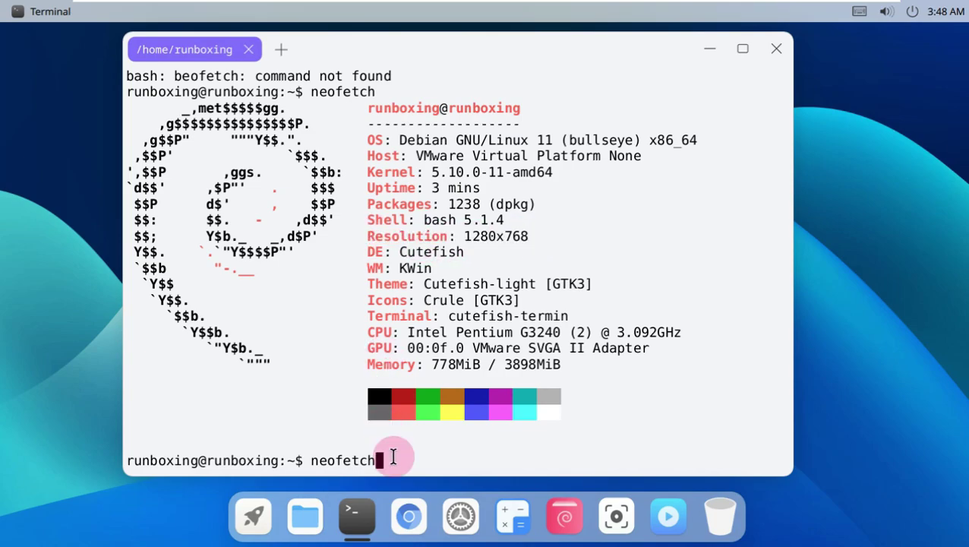
pyautogui.press('Return')
pyautogui.moveTo(534, 236); pyautogui.dragTo(371, 239)
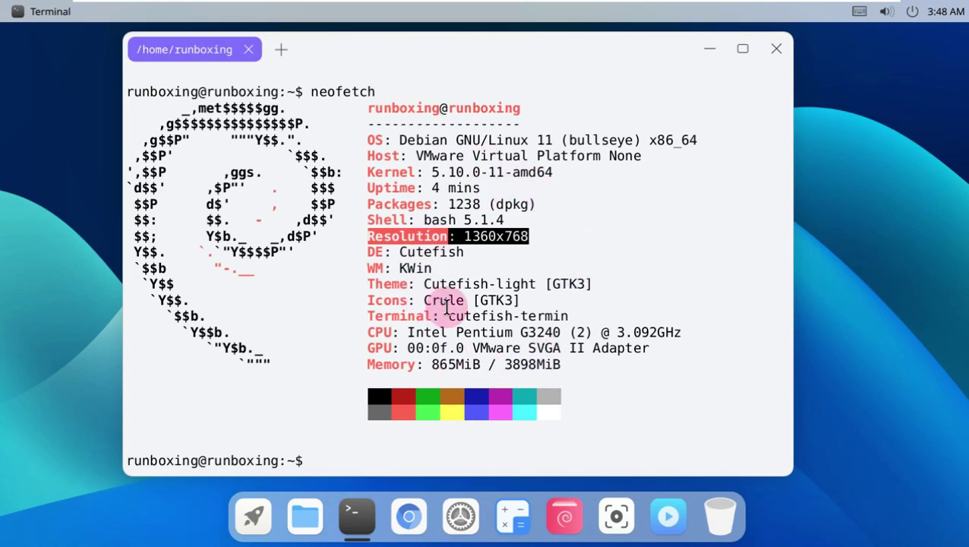
pyautogui.click(776, 49)
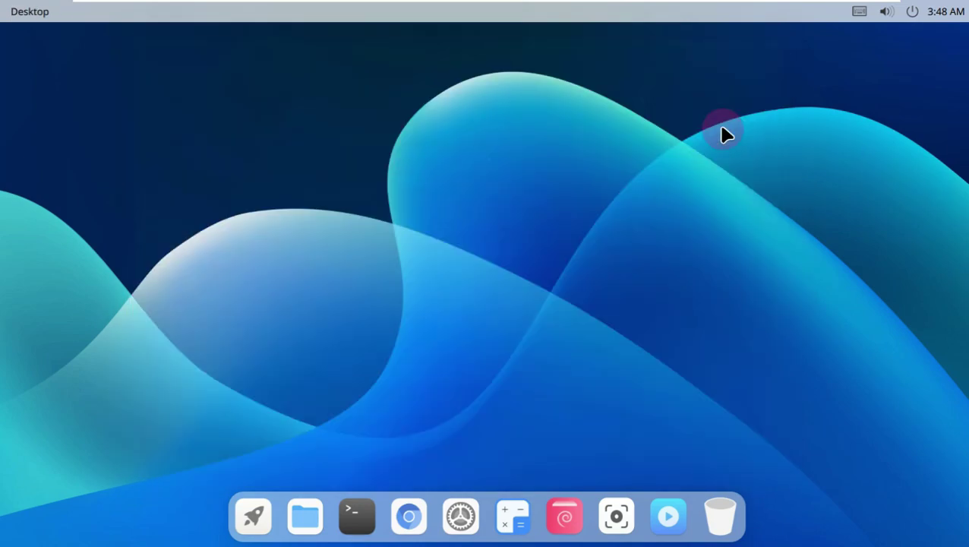
# - Open Files maximized and browse the 26-item root folder under Computer
pyautogui.click(302, 518)
pyautogui.click(828, 39)
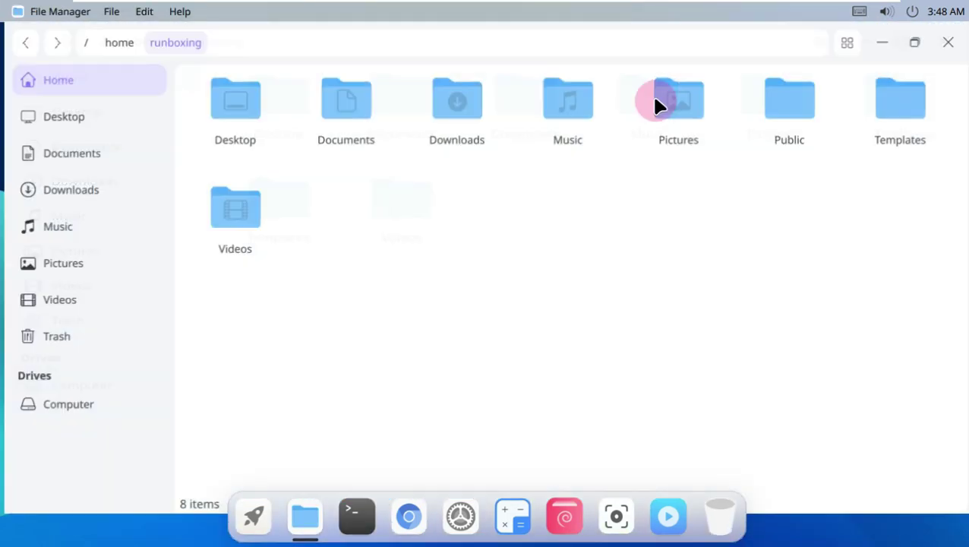
pyautogui.click(94, 401)
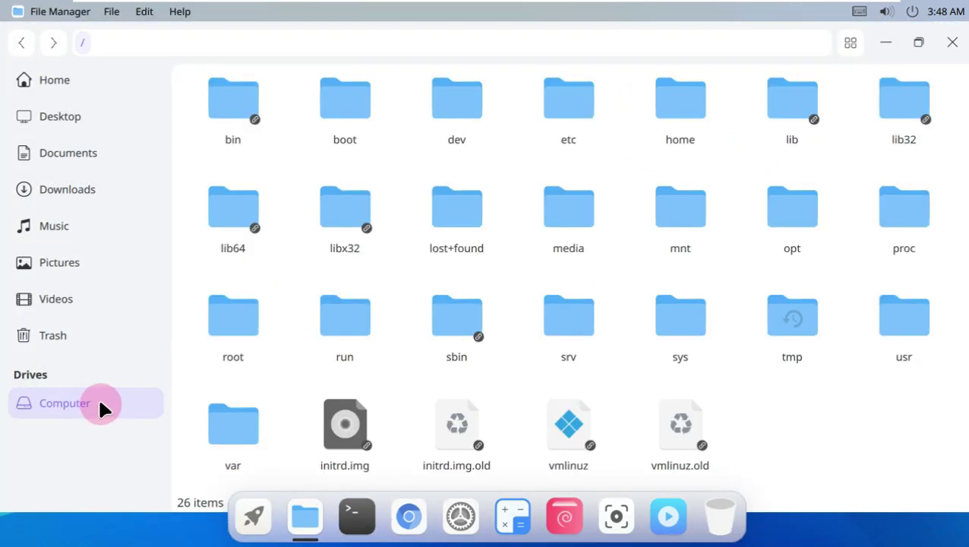
pyautogui.click(851, 43)
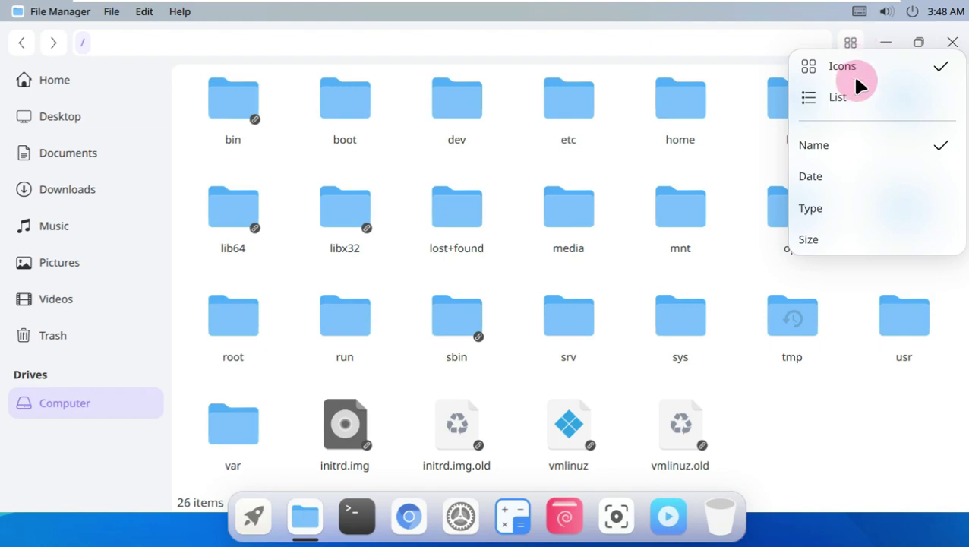
pyautogui.click(182, 14)
# - View the File Manager's About dialog, close Files and show the empty Notification Center
pyautogui.click(183, 13)
pyautogui.click(187, 43)
pyautogui.click(421, 230)
pyautogui.click(603, 174)
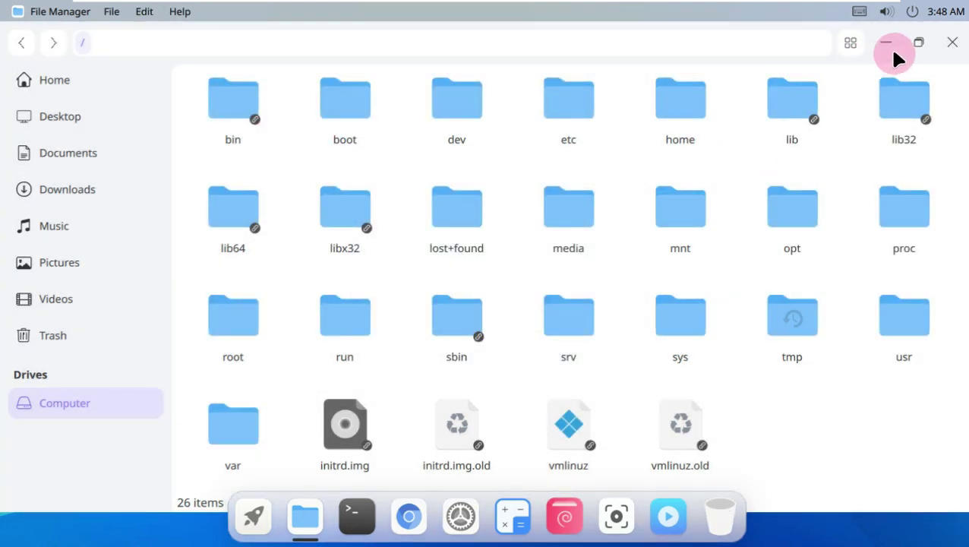
pyautogui.click(950, 44)
pyautogui.click(944, 14)
# - Toggle Dark Mode on and back off in quick settings, then launch System Monitor
pyautogui.click(482, 282)
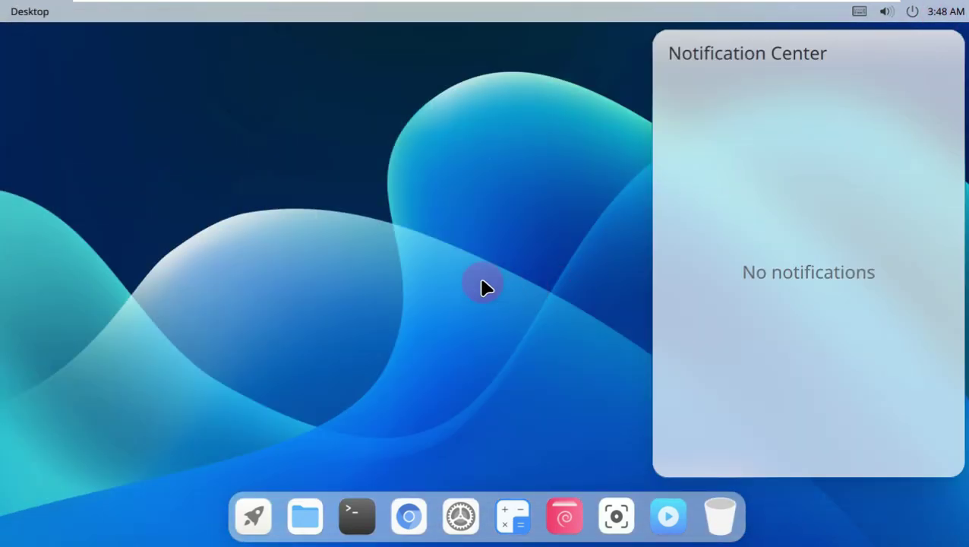
pyautogui.click(876, 22)
pyautogui.click(824, 118)
pyautogui.click(828, 120)
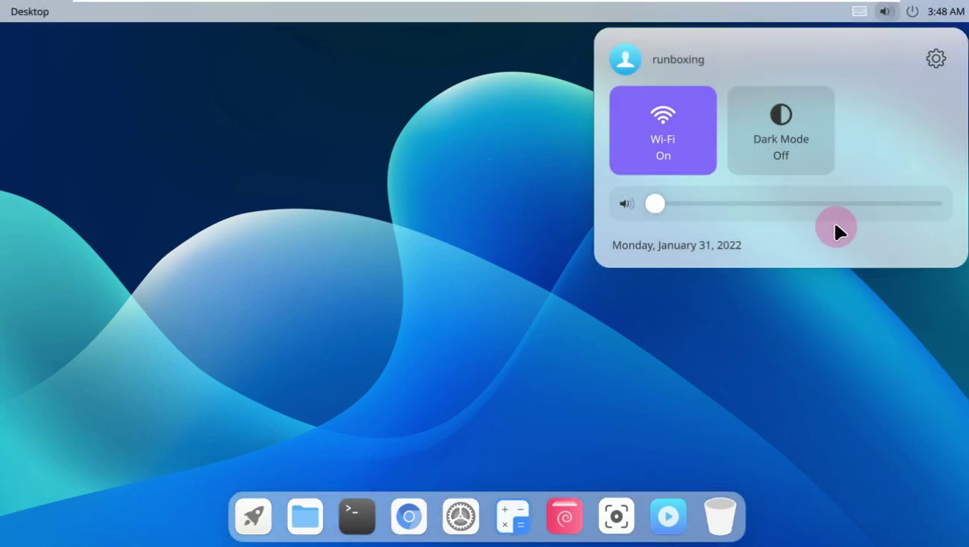
pyautogui.click(629, 340)
pyautogui.click(255, 513)
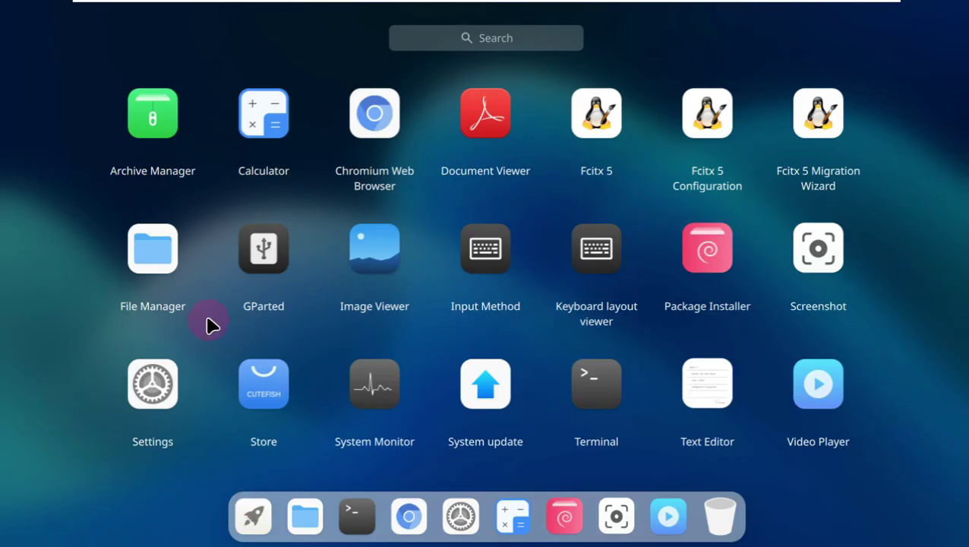
pyautogui.click(405, 392)
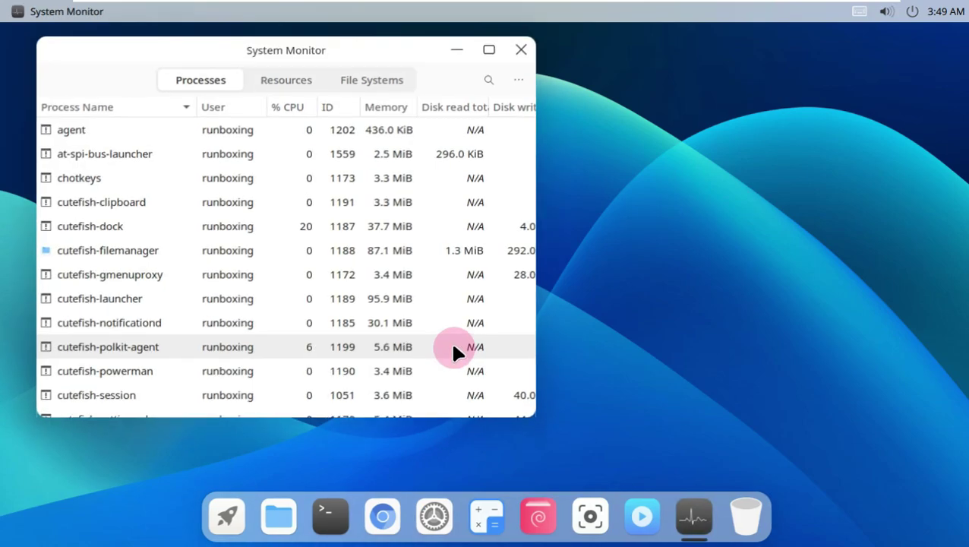
# - Maximize System Monitor, view its Resources and File Systems tabs and About box, then quit
pyautogui.click(494, 47)
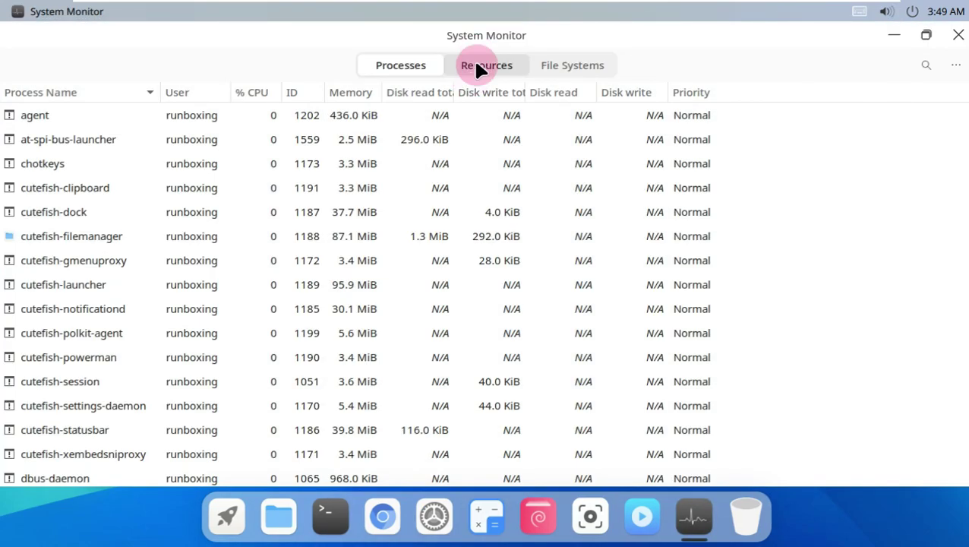
pyautogui.click(477, 65)
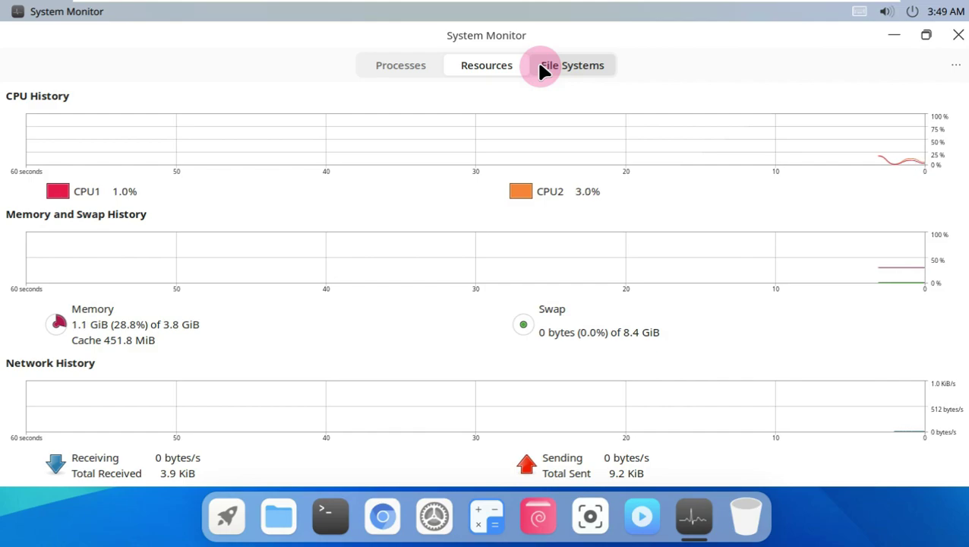
pyautogui.click(541, 66)
pyautogui.click(956, 64)
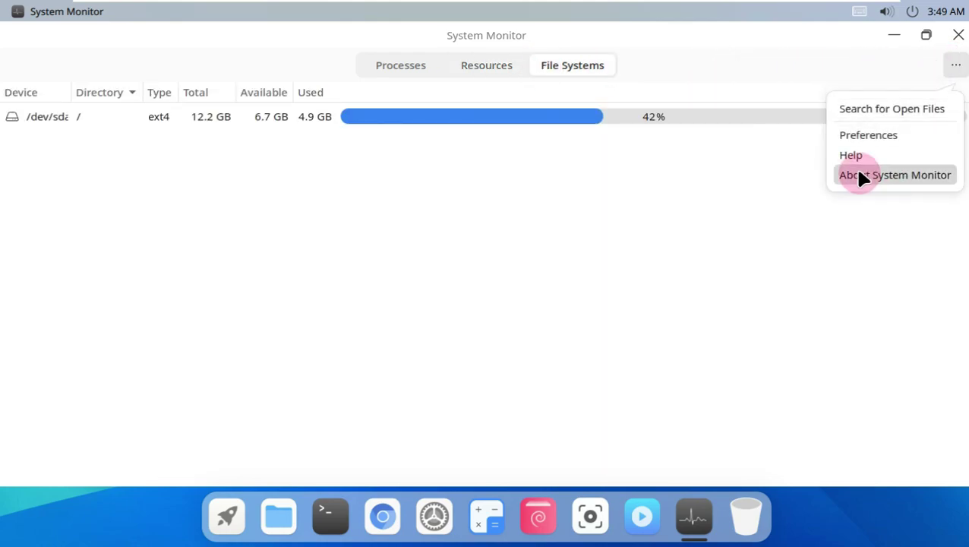
pyautogui.click(858, 174)
pyautogui.click(621, 126)
pyautogui.hotkey('ctrl', 'q')
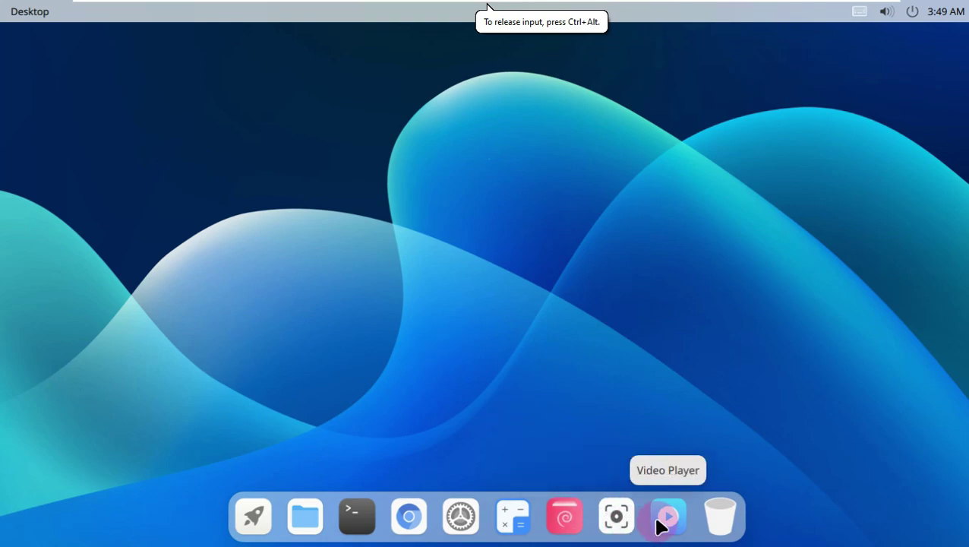
# - Open Calculator, clear it, view its About box, close it and show the app grid
pyautogui.click(519, 518)
pyautogui.click(377, 251)
pyautogui.click(102, 20)
pyautogui.click(121, 47)
pyautogui.click(415, 206)
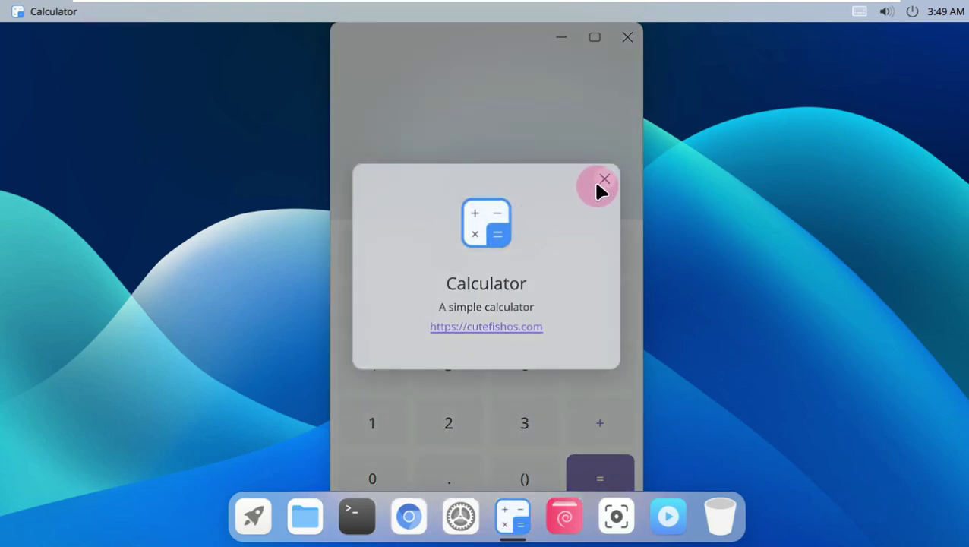
pyautogui.click(627, 36)
pyautogui.click(241, 536)
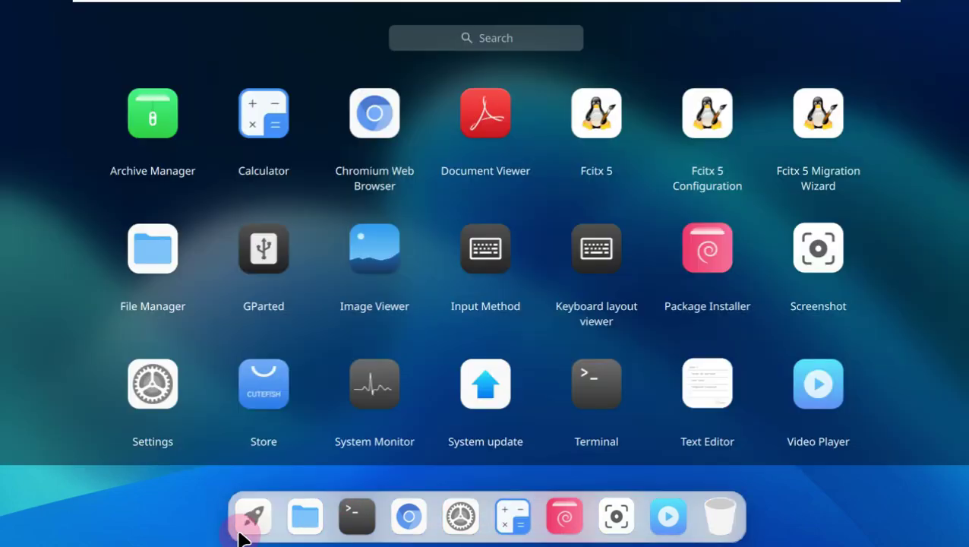
# - Launch the Store maximized, minimise it and restore it from the dock
pyautogui.click(259, 403)
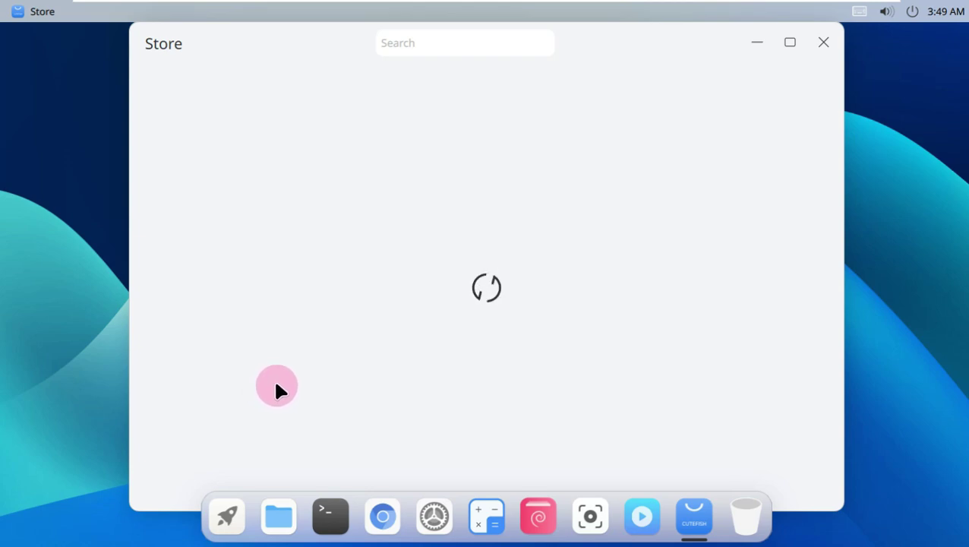
pyautogui.click(791, 42)
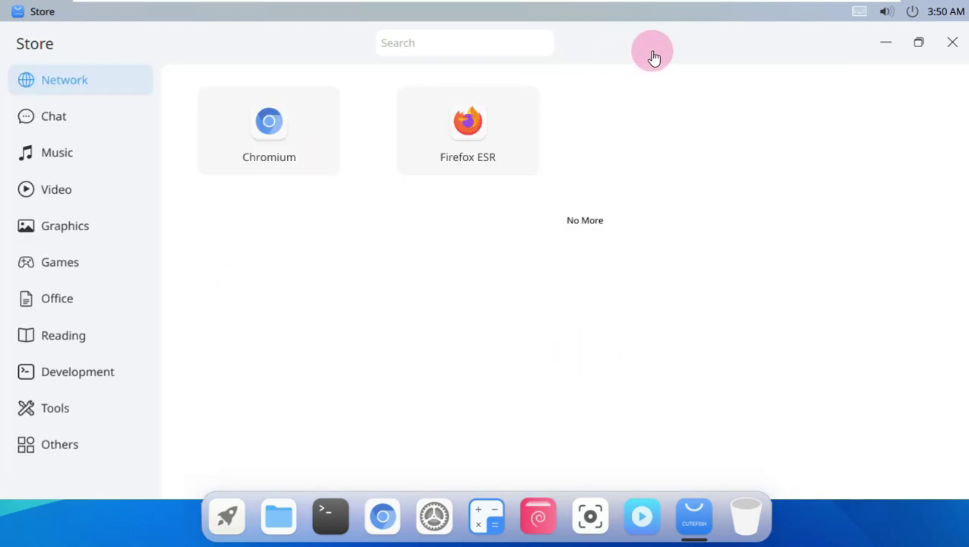
pyautogui.click(883, 43)
pyautogui.click(692, 520)
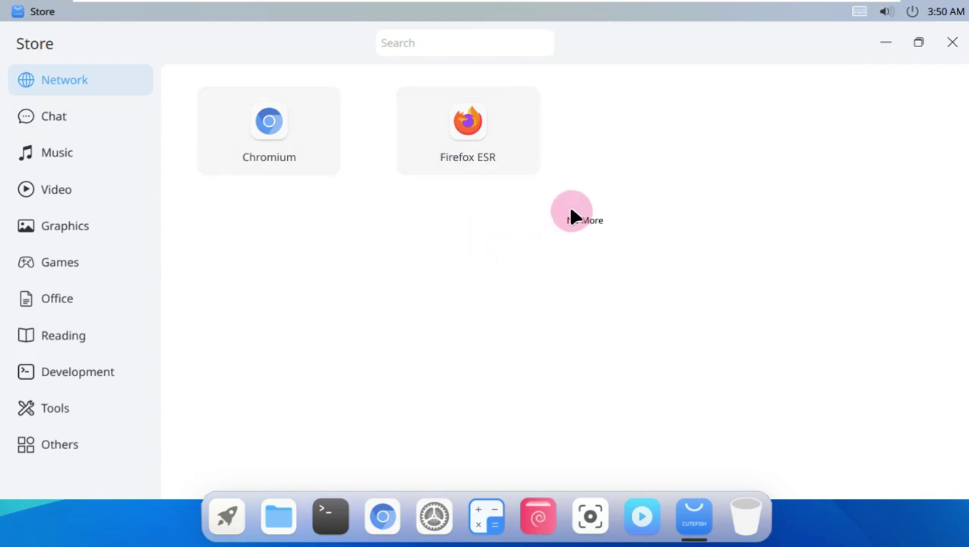
# - Browse the Chat, Music, Video, Graphics, Games, Office, Reading, Development, Tools, Others and Network categories
pyautogui.click(106, 123)
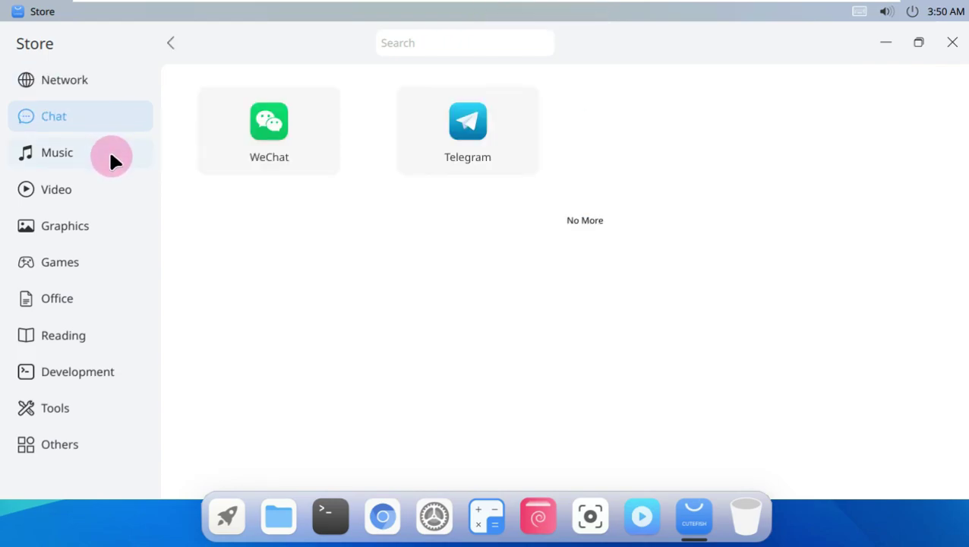
pyautogui.click(111, 162)
pyautogui.click(108, 190)
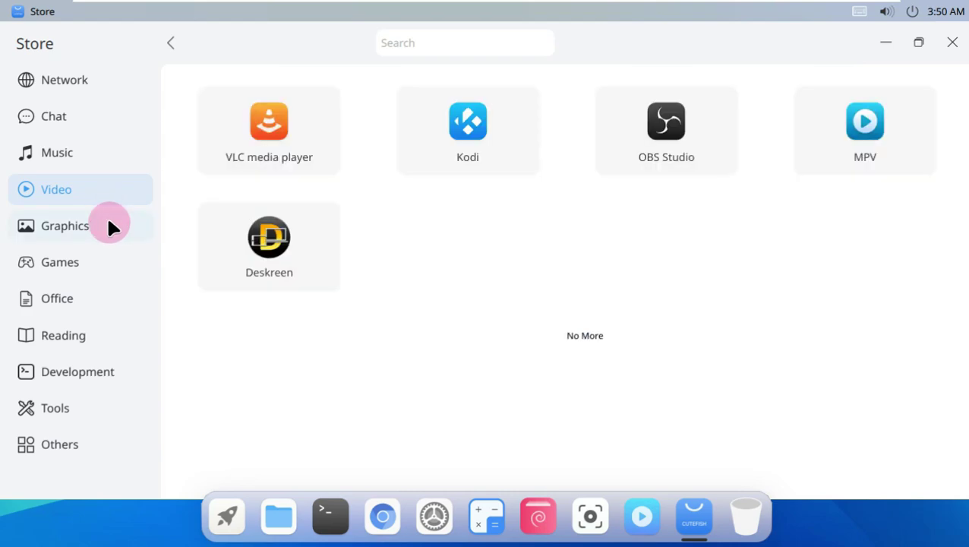
pyautogui.click(109, 222)
pyautogui.click(96, 281)
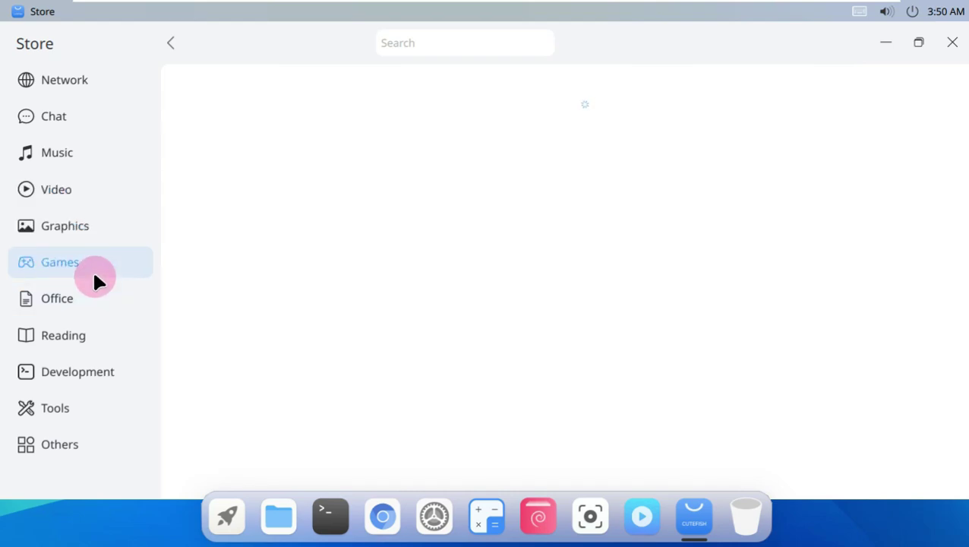
pyautogui.click(93, 297)
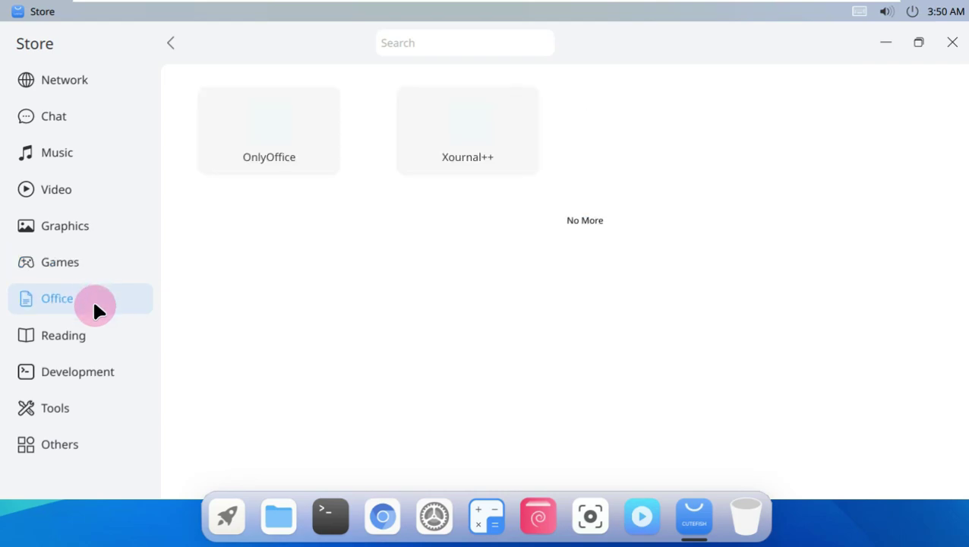
pyautogui.click(106, 337)
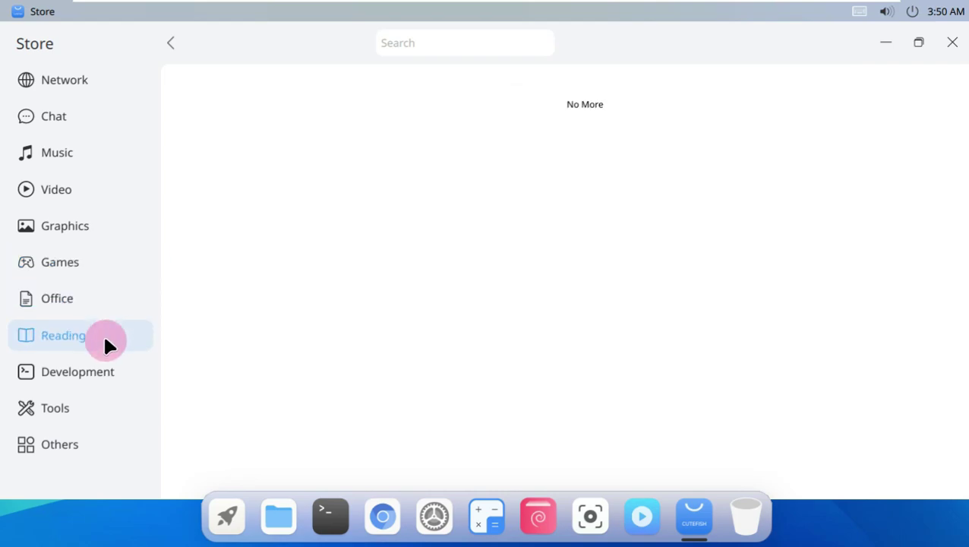
pyautogui.click(94, 378)
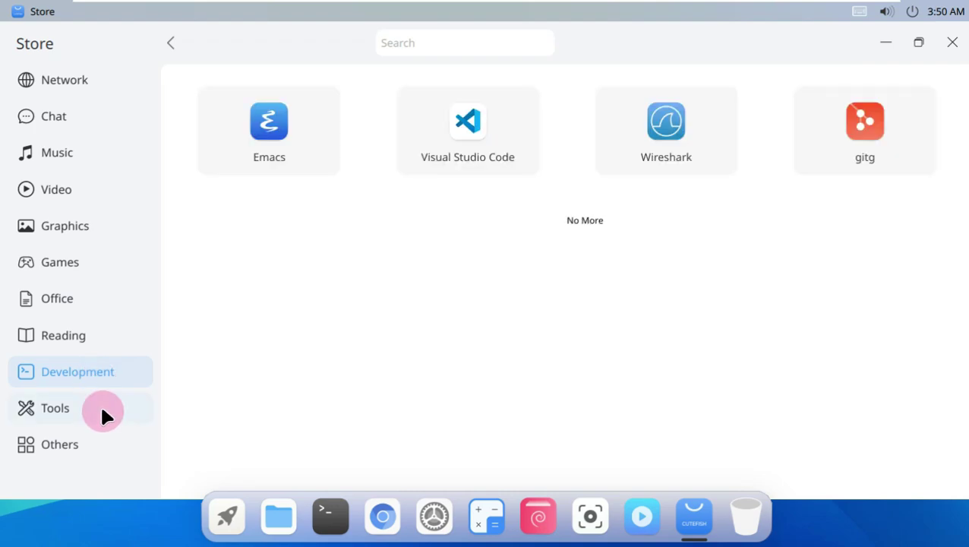
pyautogui.click(101, 408)
pyautogui.click(108, 441)
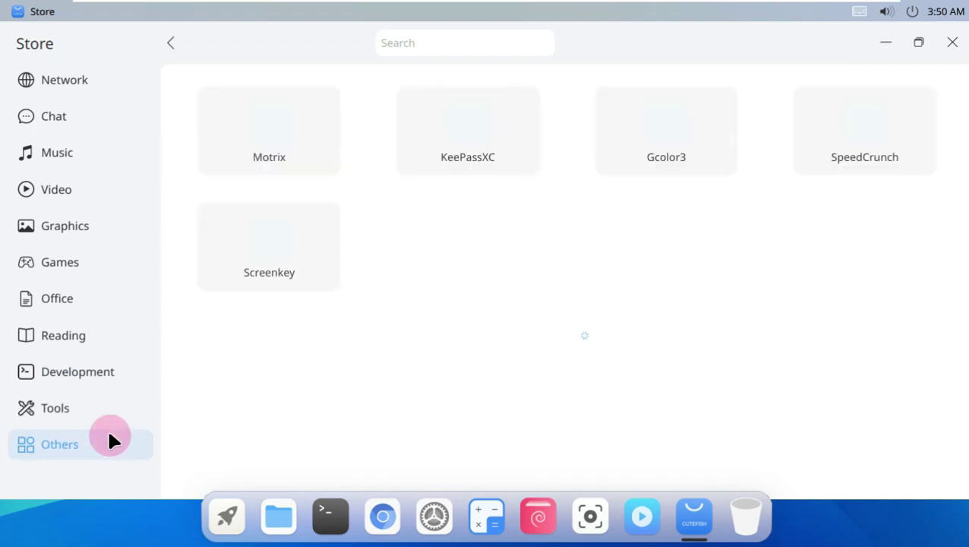
pyautogui.click(62, 81)
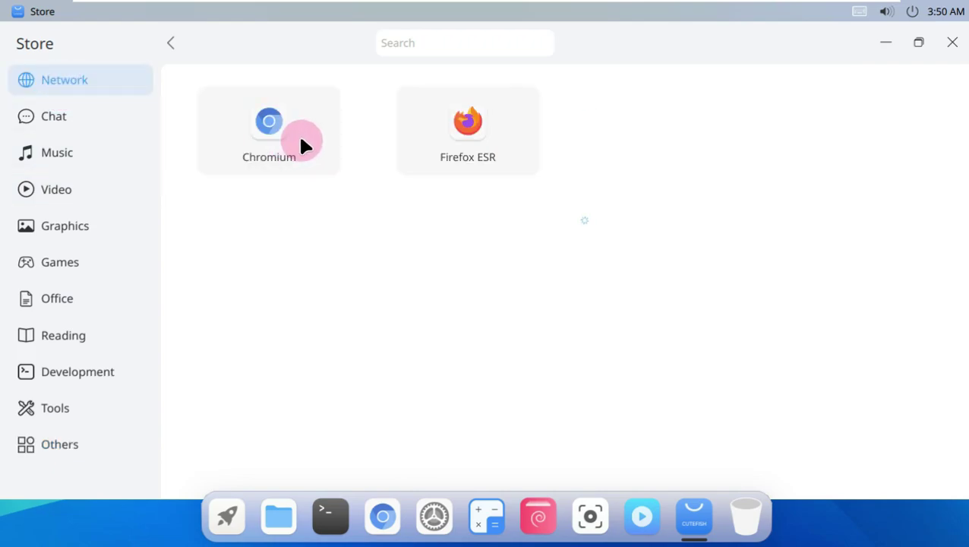
# - View Firefox ESR's details and page through its enlarged screenshots, then close the Store
pyautogui.click(497, 133)
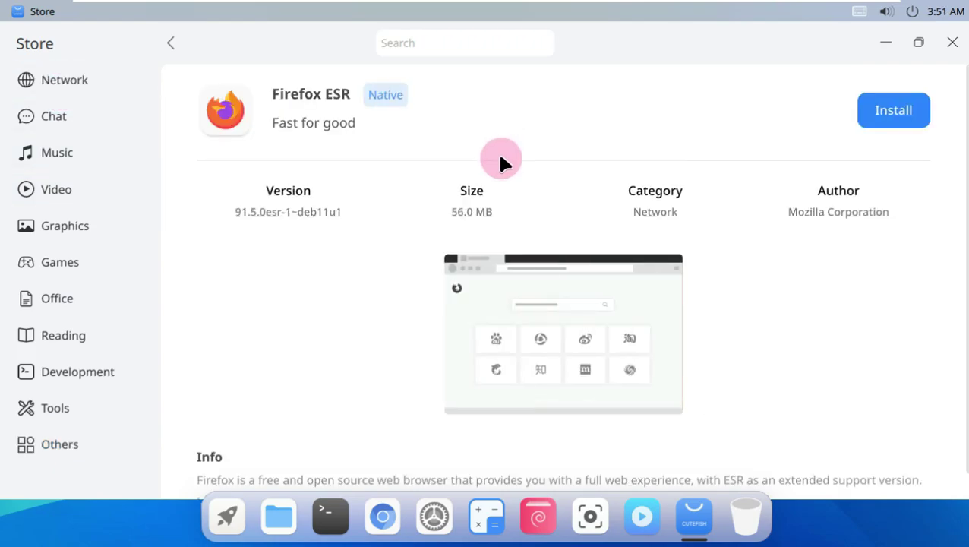
pyautogui.click(526, 318)
pyautogui.click(914, 286)
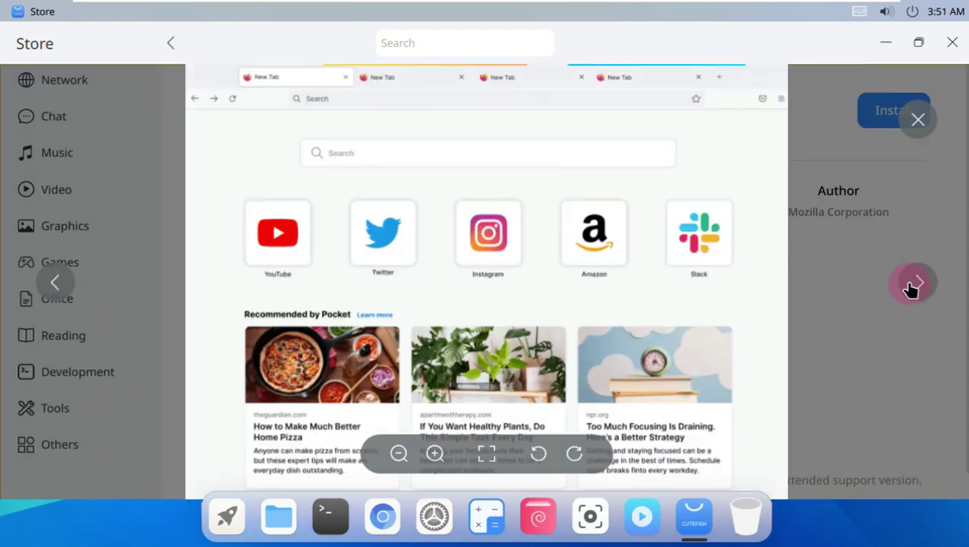
pyautogui.click(912, 286)
pyautogui.click(910, 285)
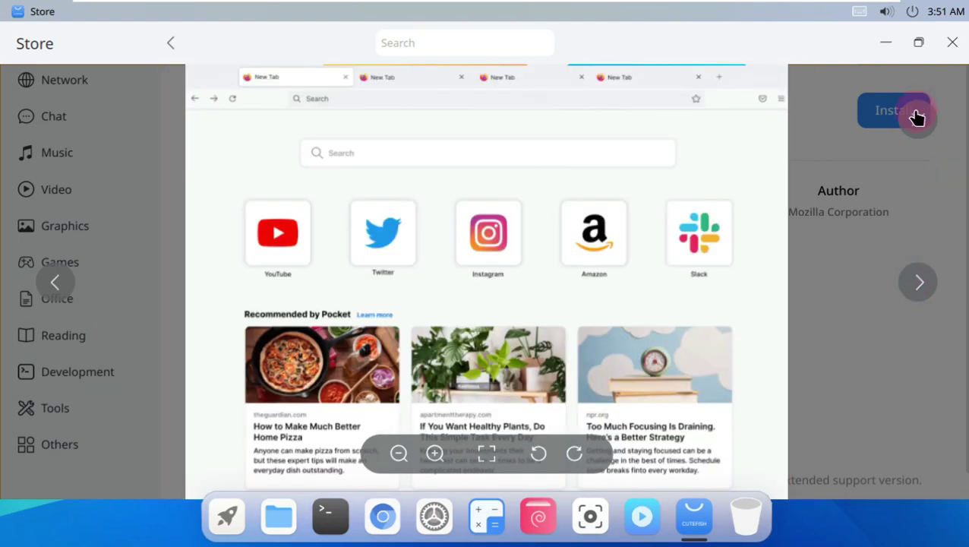
pyautogui.click(917, 119)
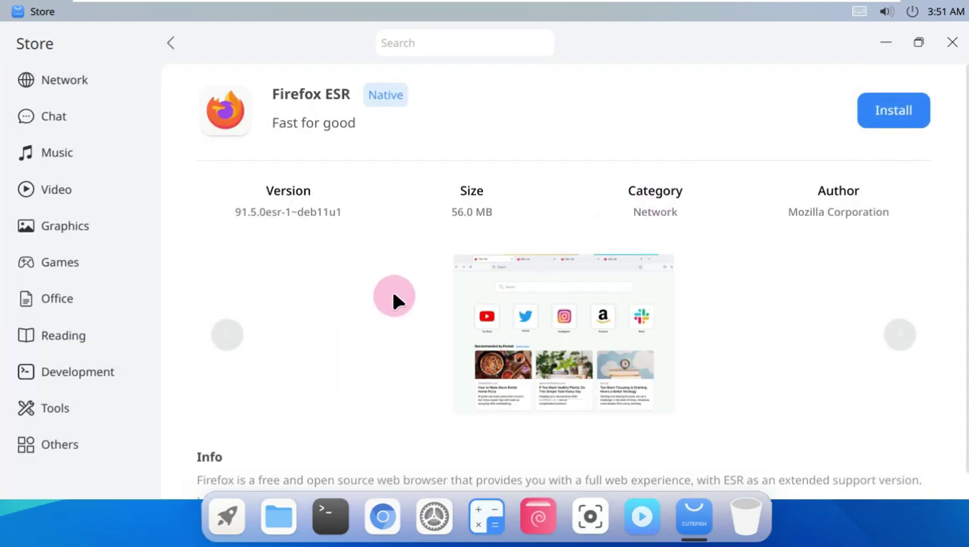
pyautogui.click(951, 43)
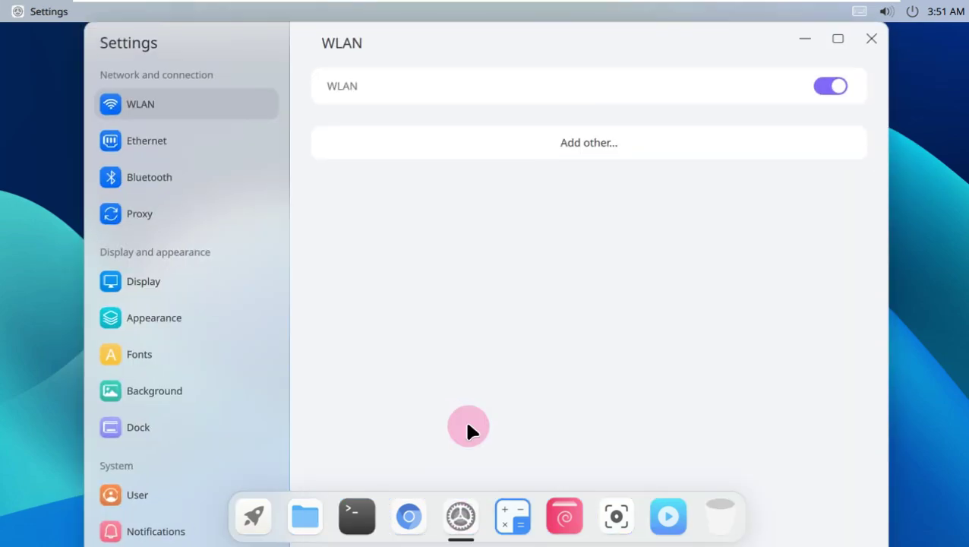
# - Step through the Ethernet, Bluetooth and Proxy pages, ending on Display at 1360x768, 60 Hz, 125% scale
pyautogui.click(211, 142)
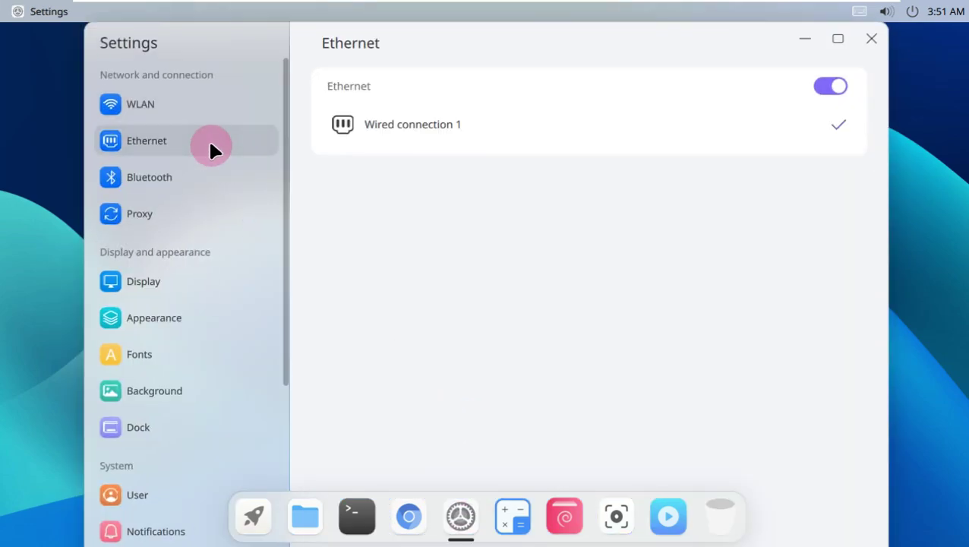
pyautogui.click(206, 175)
pyautogui.click(206, 204)
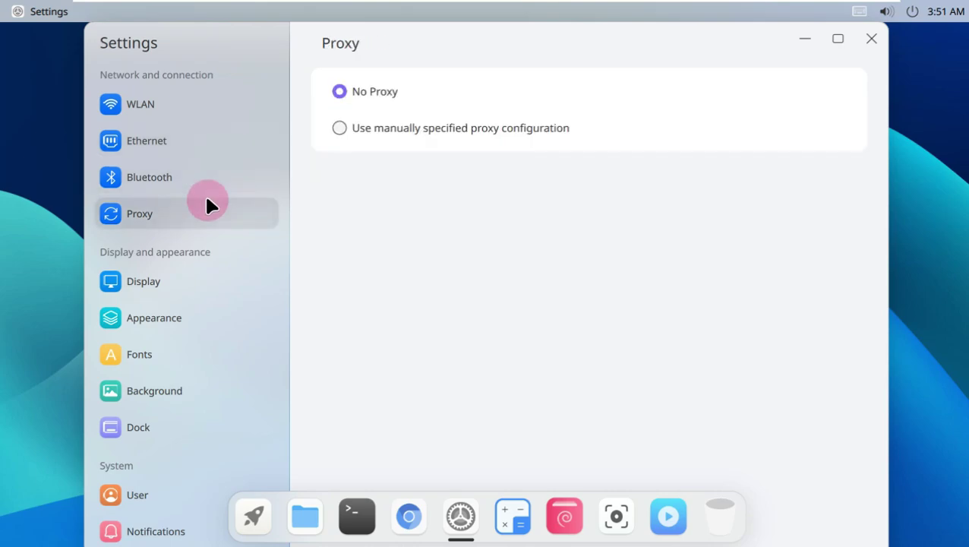
pyautogui.click(206, 274)
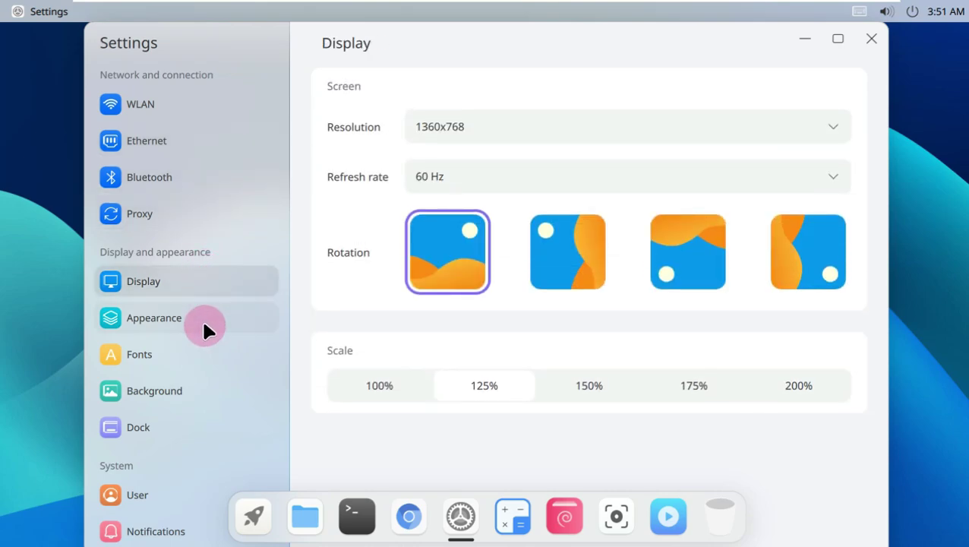
# - Switch Appearance to the Dark theme, leaving wallpaper dimming off
pyautogui.click(204, 326)
pyautogui.click(462, 175)
pyautogui.click(811, 266)
pyautogui.click(829, 262)
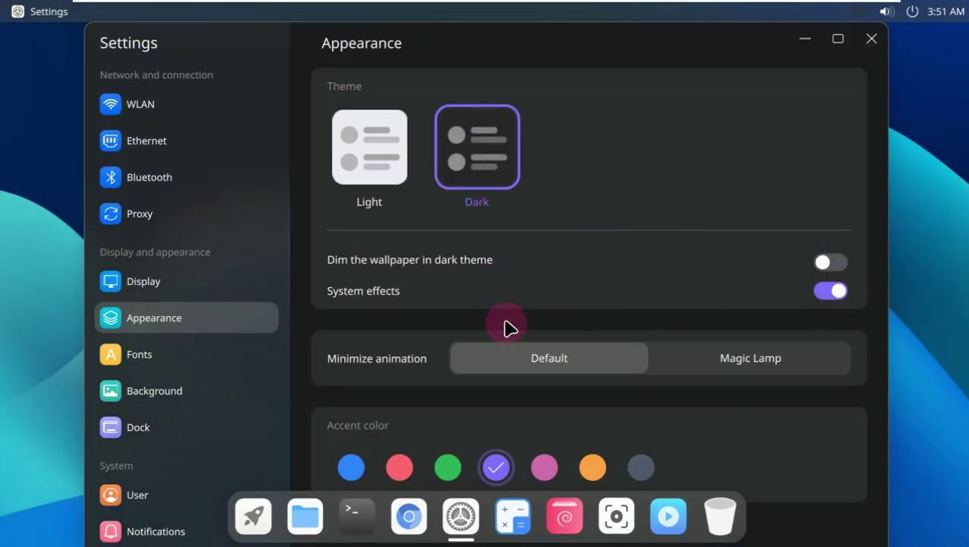
# - Try the purple, pink, orange and grey accent colours, settling on green
pyautogui.click(447, 468)
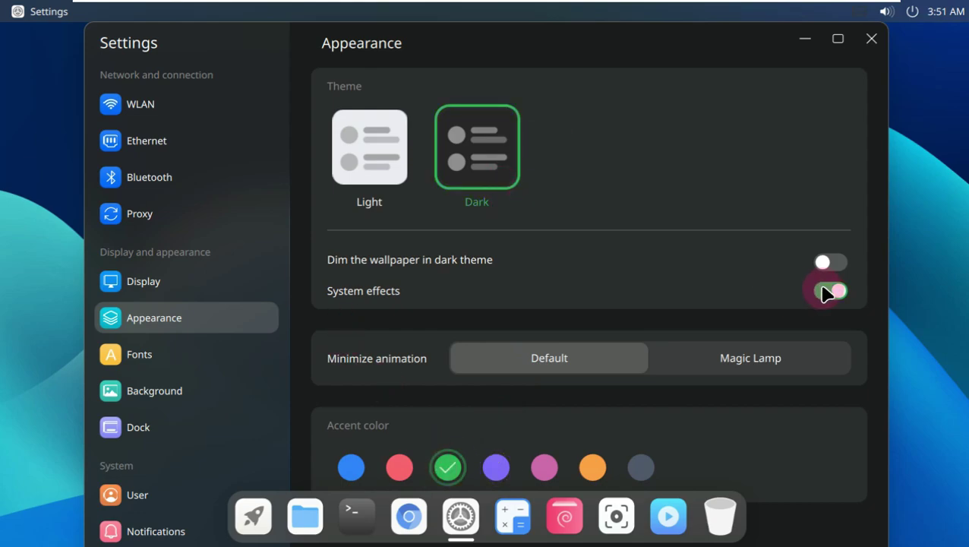
pyautogui.click(497, 467)
pyautogui.click(544, 467)
pyautogui.click(596, 465)
pyautogui.click(646, 467)
pyautogui.click(480, 469)
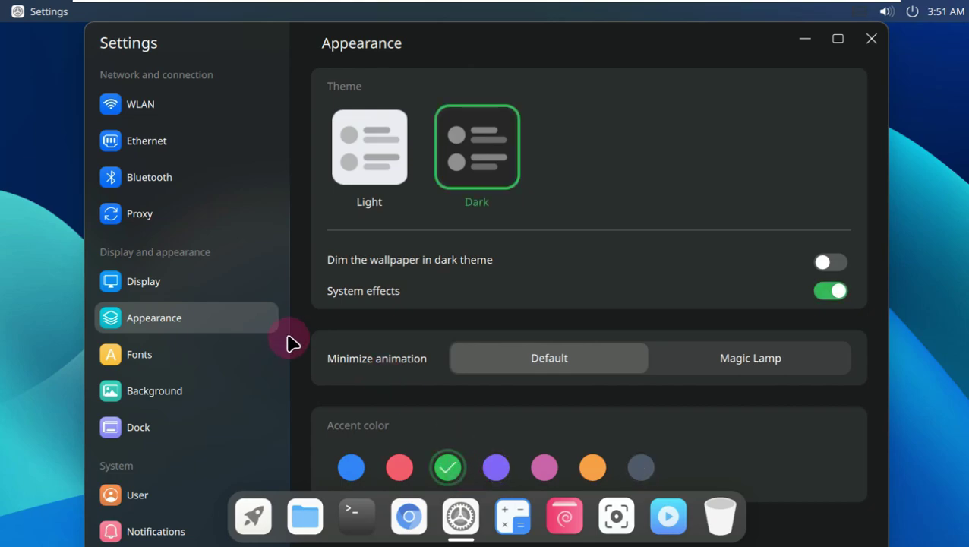
# - Look over the font settings and scroll the Background wallpaper grid
pyautogui.click(216, 356)
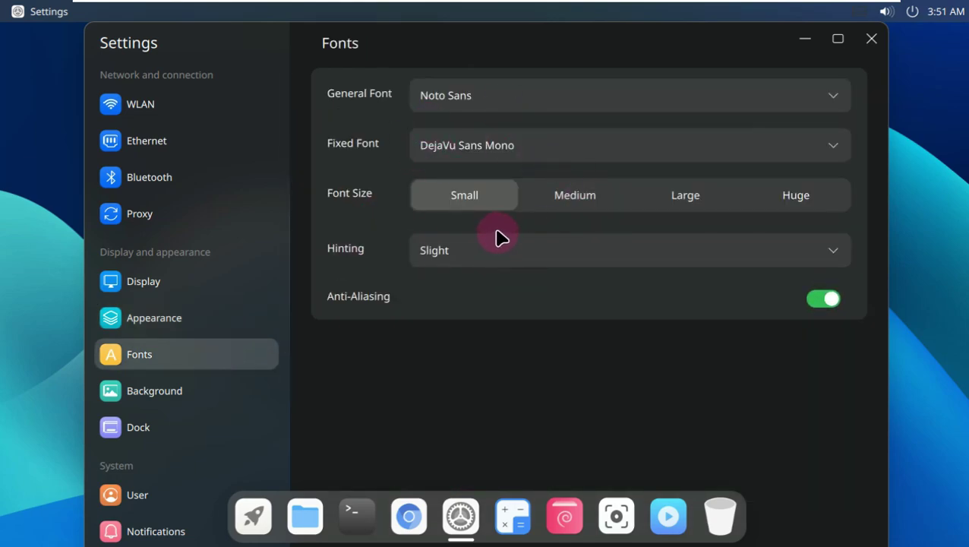
pyautogui.click(226, 389)
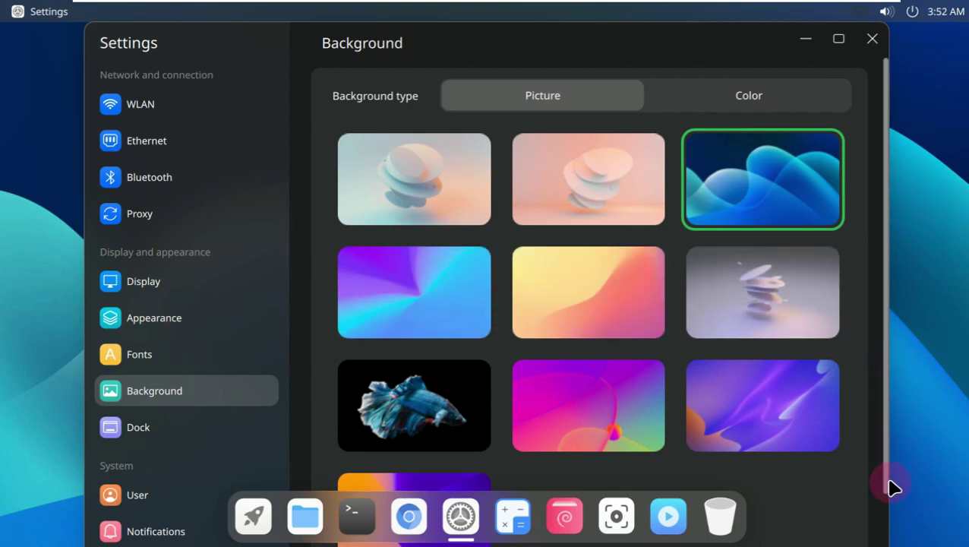
pyautogui.scroll(-2, 886, 490)
# - On the Dock page, try Full and Left/Right options, ending with a centred bottom dock
pyautogui.click(255, 420)
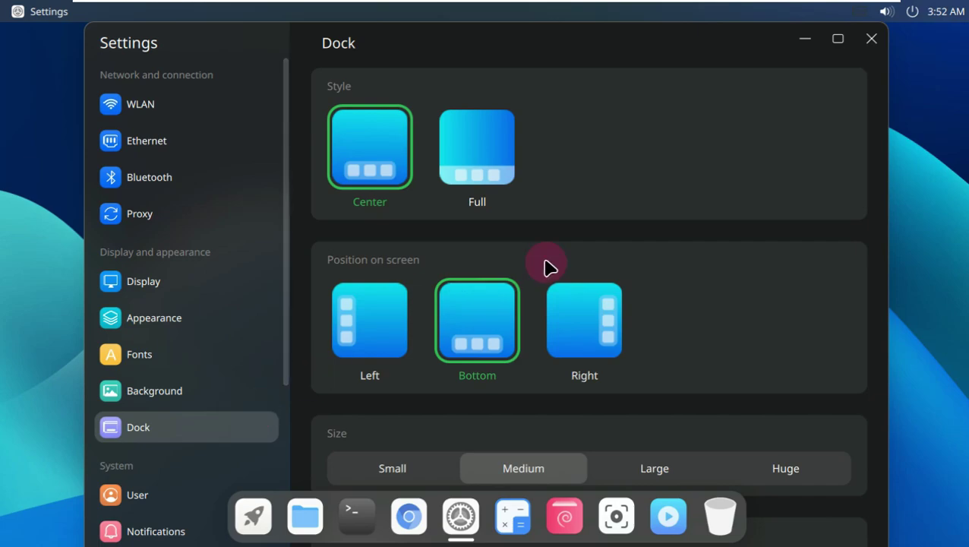
pyautogui.click(472, 142)
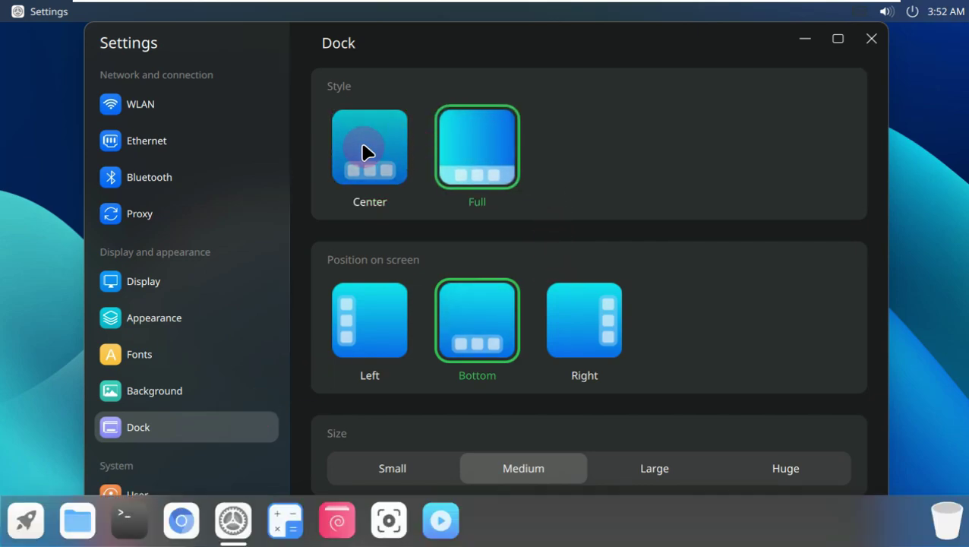
pyautogui.click(368, 149)
pyautogui.click(378, 316)
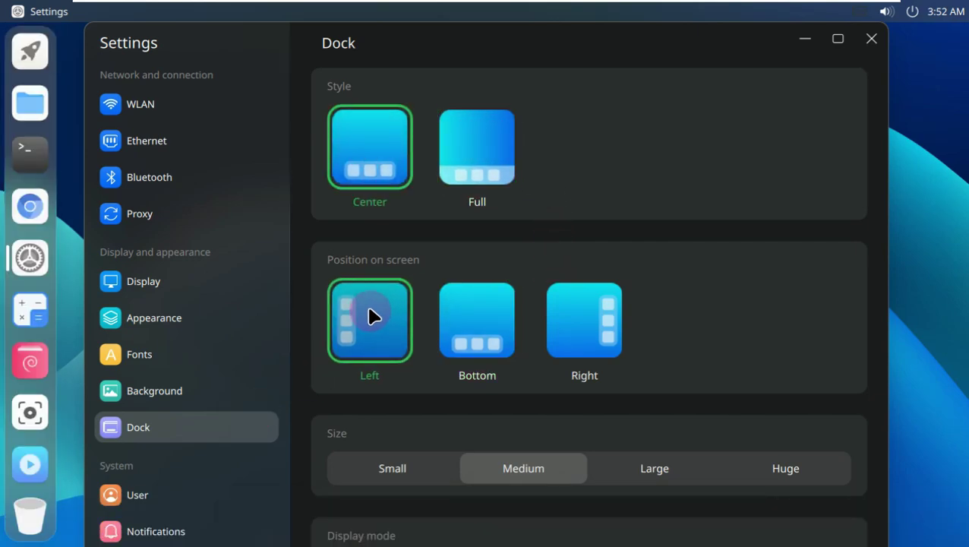
pyautogui.click(481, 319)
pyautogui.click(562, 325)
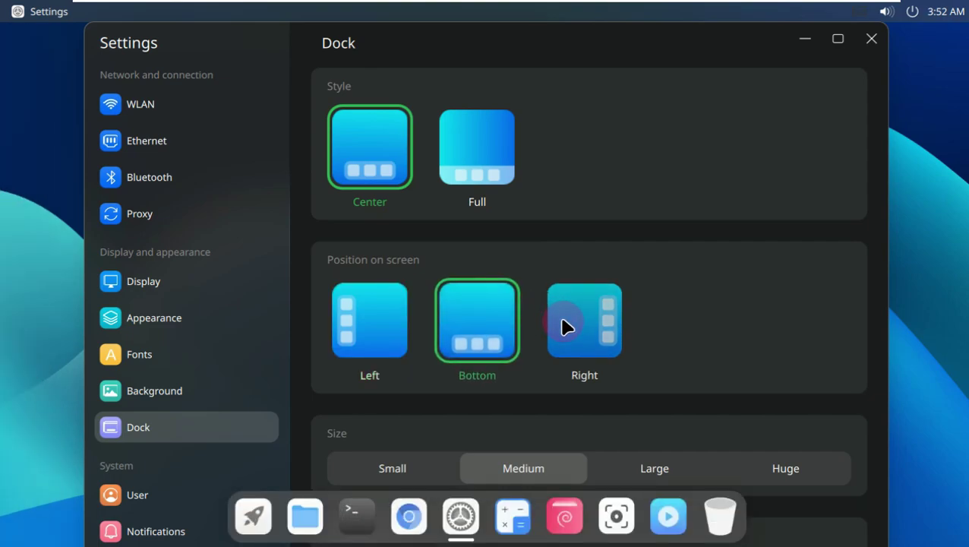
pyautogui.click(471, 343)
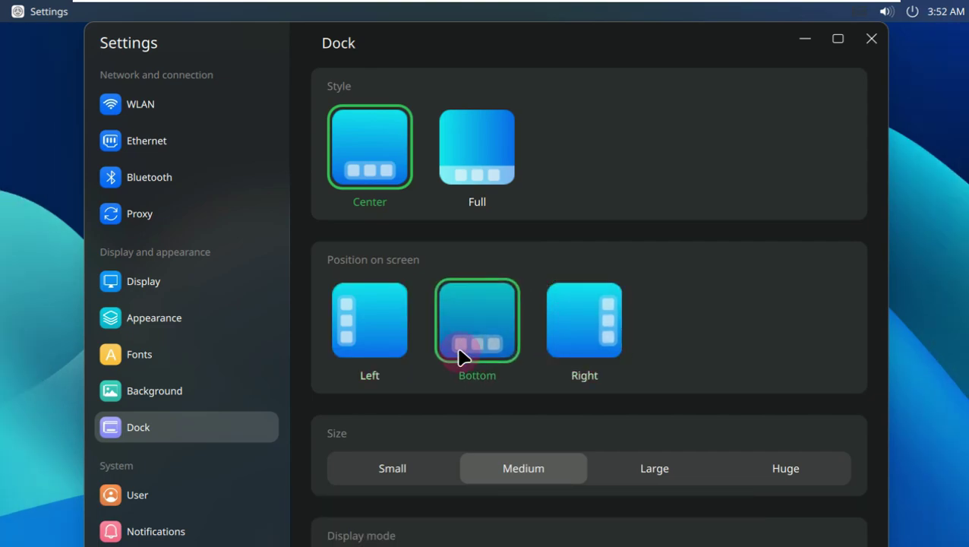
# - Try the Huge, Large and Medium dock sizes, ending on Small
pyautogui.click(396, 467)
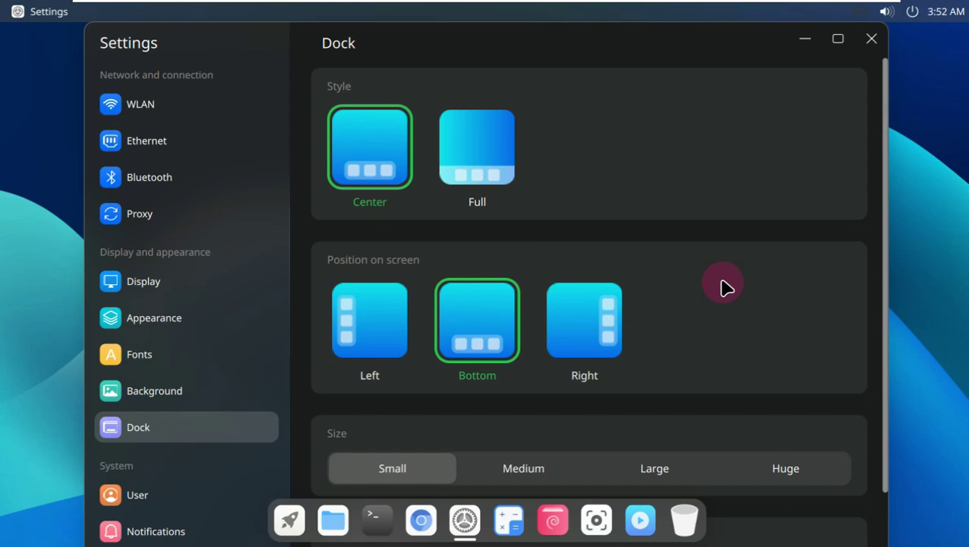
pyautogui.click(771, 475)
pyautogui.click(702, 460)
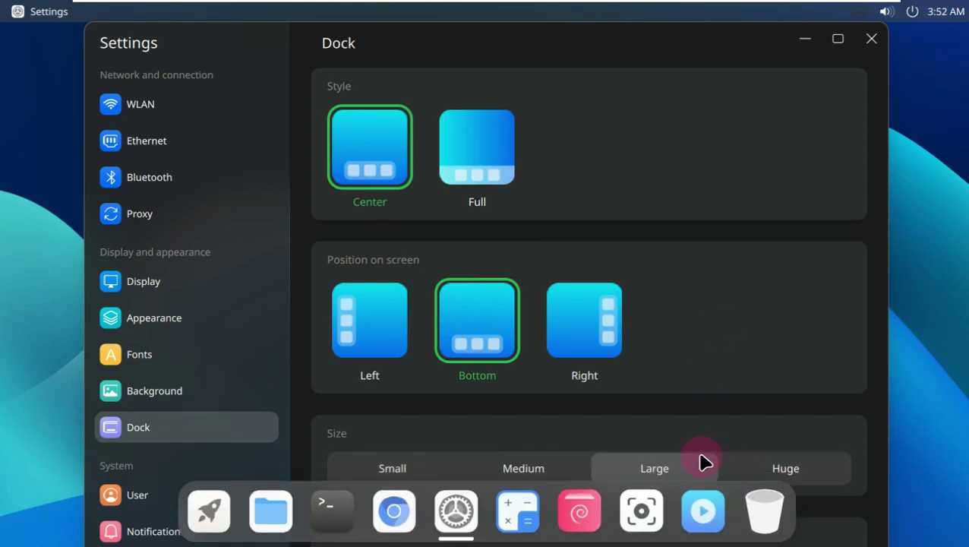
pyautogui.click(544, 475)
pyautogui.click(434, 476)
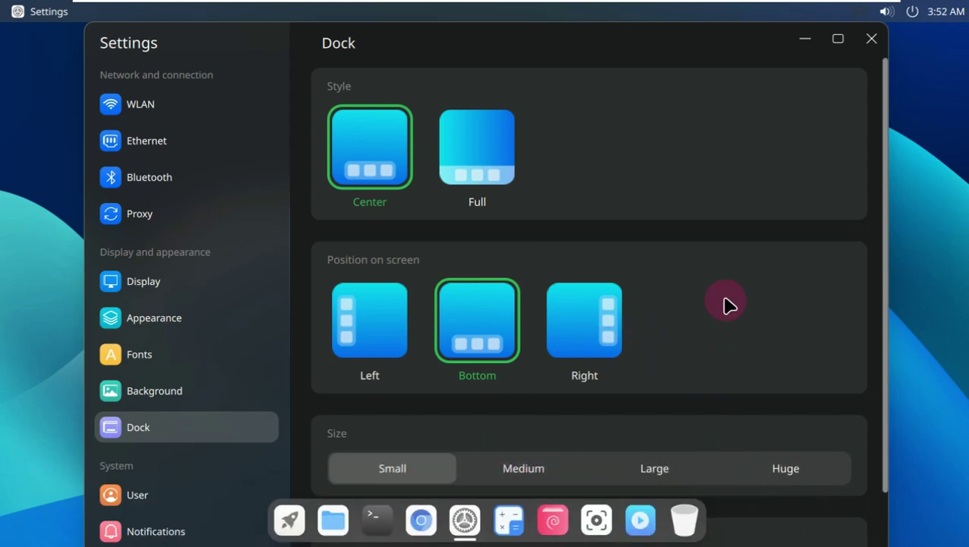
# - Maximize the Settings window and cycle dock Display mode back to Always show
pyautogui.moveTo(886, 339); pyautogui.dragTo(886, 420)
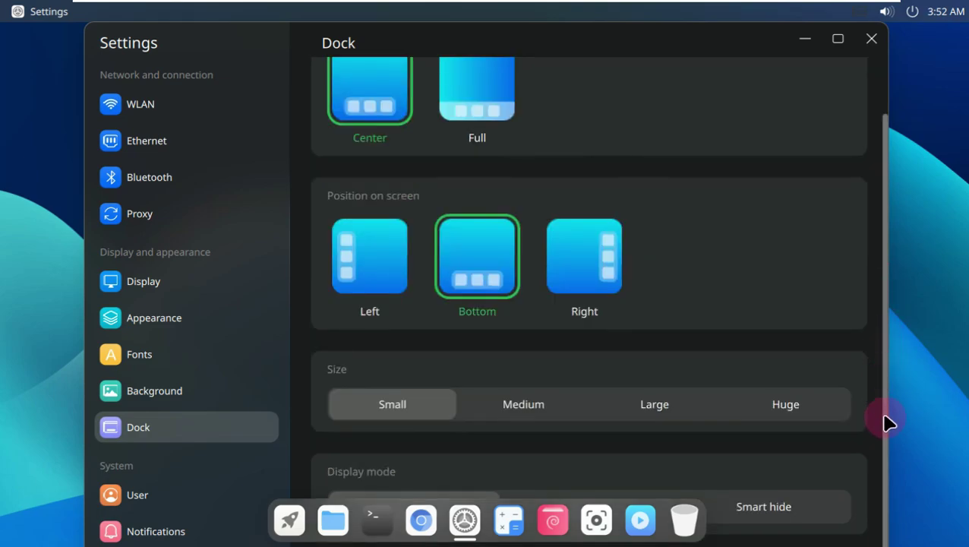
pyautogui.click(839, 38)
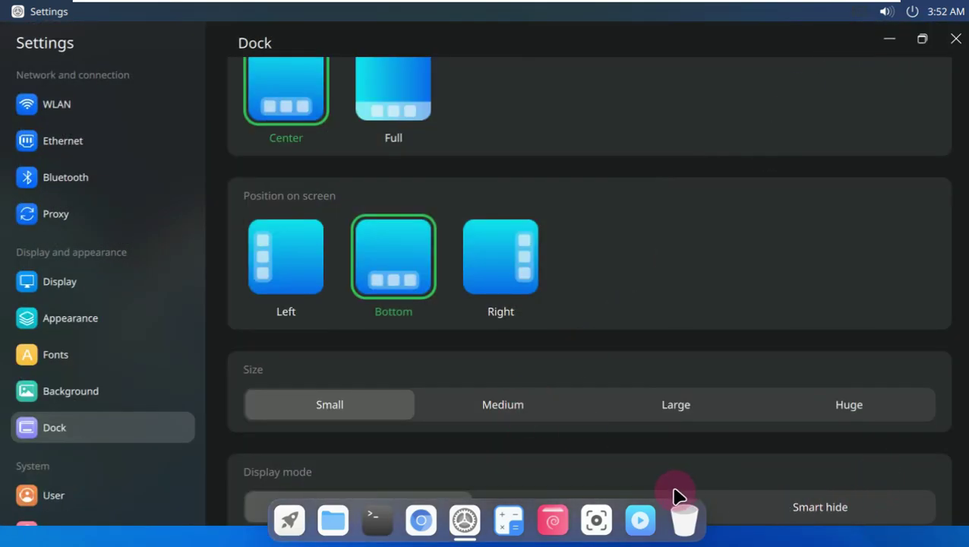
pyautogui.click(759, 511)
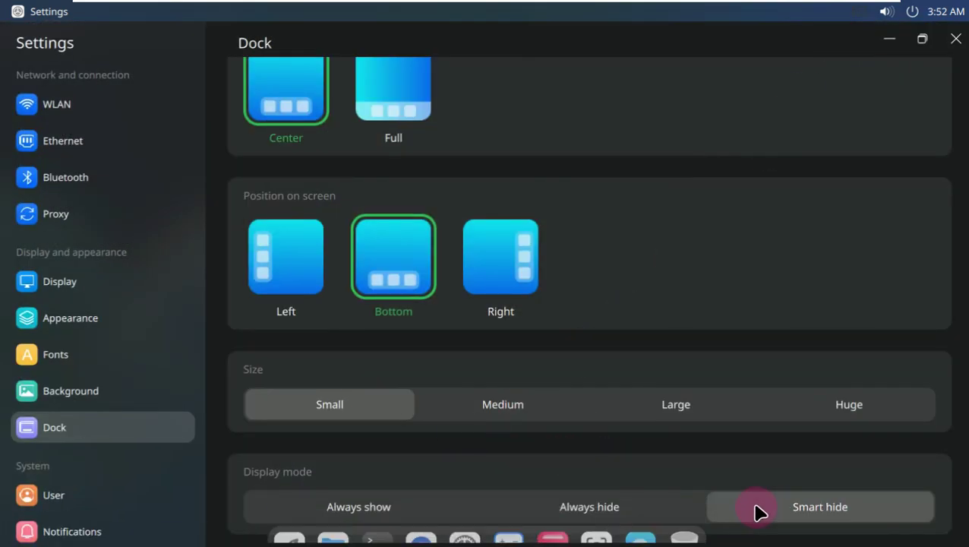
pyautogui.click(655, 507)
pyautogui.click(450, 511)
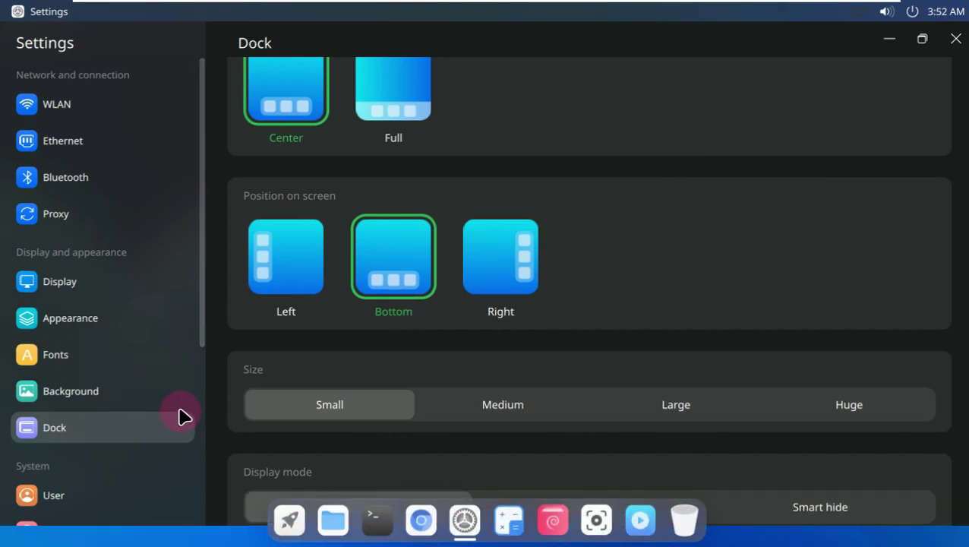
pyautogui.scroll(-5, 201, 410)
# - Raise the speaker output and microphone input volumes to 100 on the Sound page
pyautogui.click(116, 231)
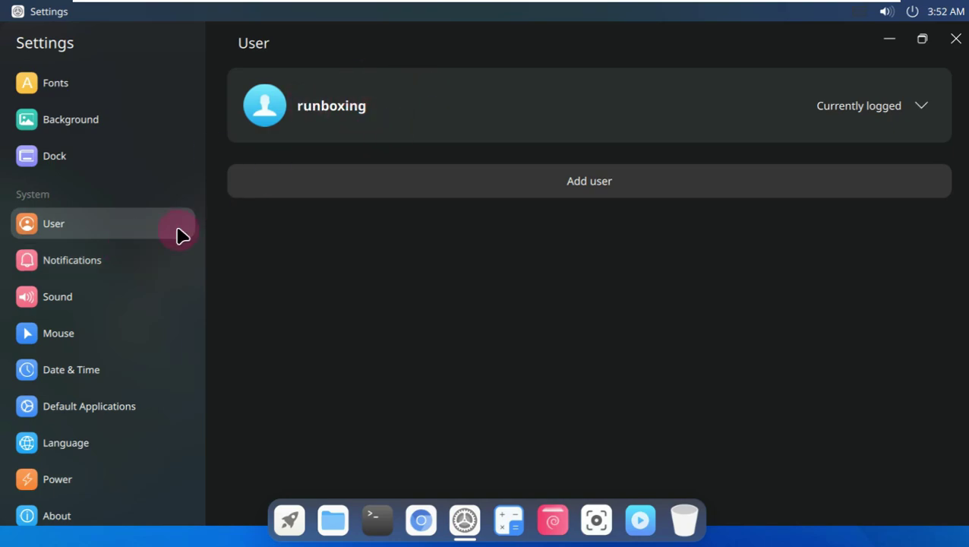
pyautogui.click(154, 264)
pyautogui.click(145, 307)
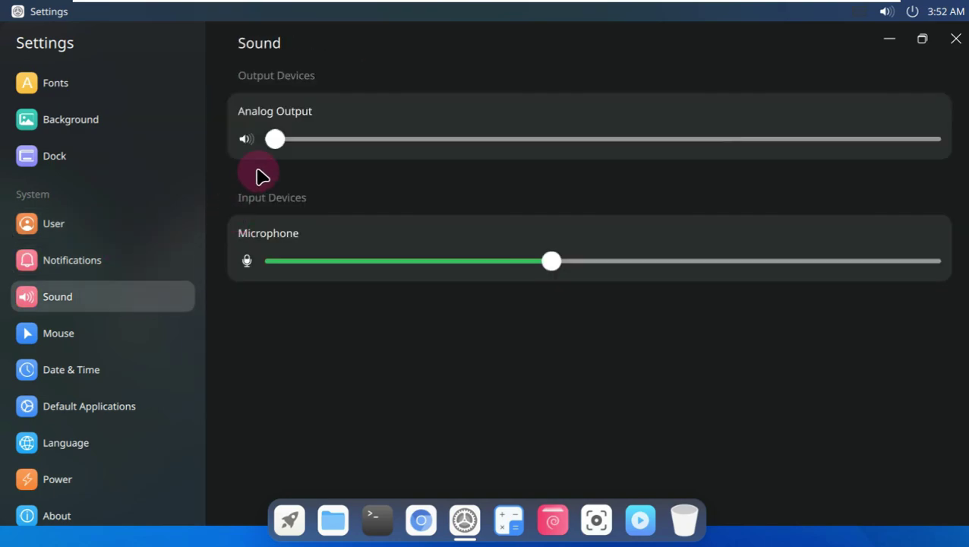
pyautogui.moveTo(277, 139); pyautogui.dragTo(945, 156)
pyautogui.moveTo(556, 269); pyautogui.dragTo(929, 278)
# - Set the Cutefish-Light pointer theme, then browse the remaining pages through to About
pyautogui.click(132, 332)
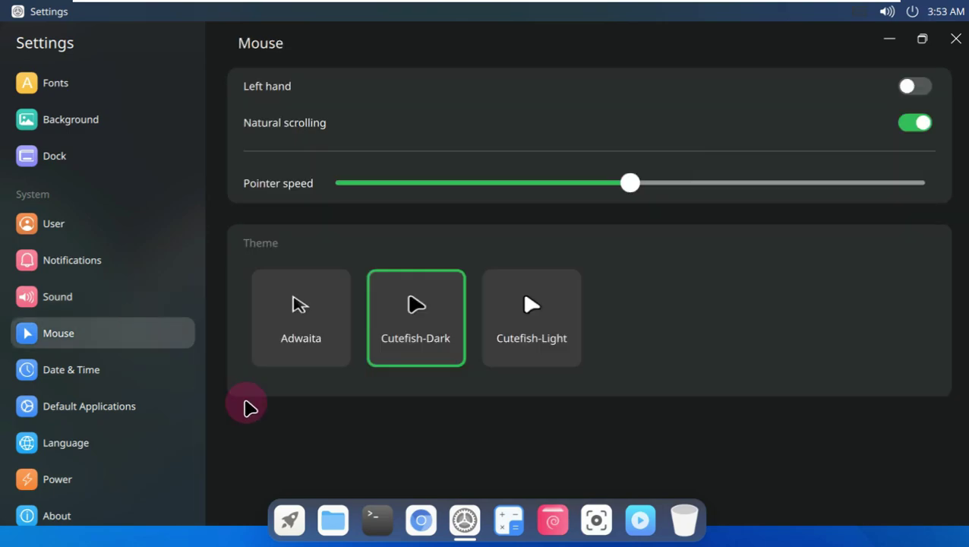
pyautogui.click(519, 329)
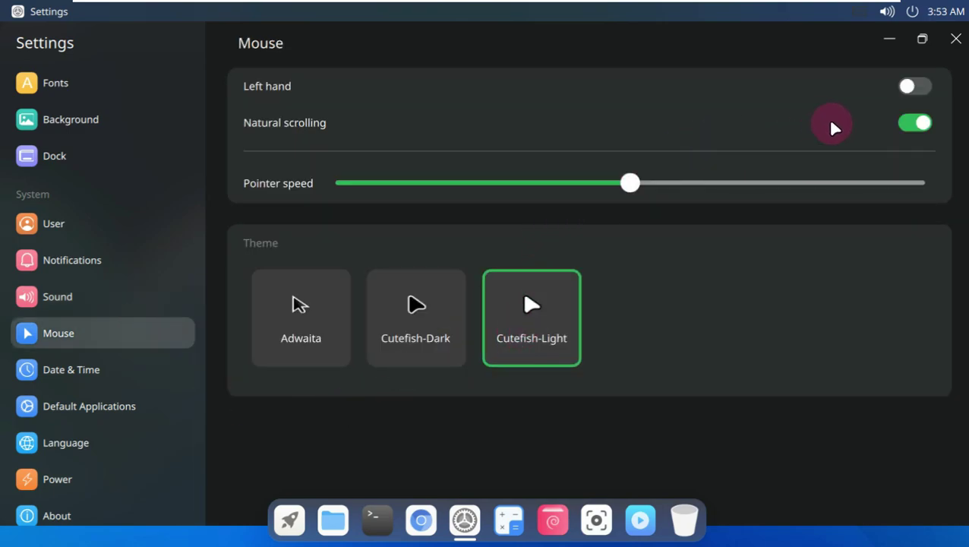
pyautogui.click(126, 375)
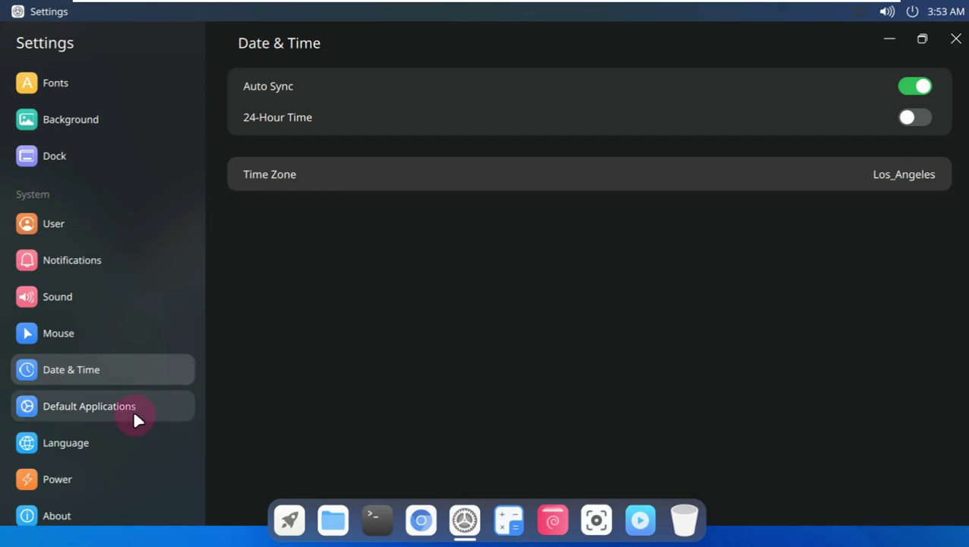
pyautogui.click(133, 405)
pyautogui.scroll(3, 149, 383)
pyautogui.scroll(-4, 146, 376)
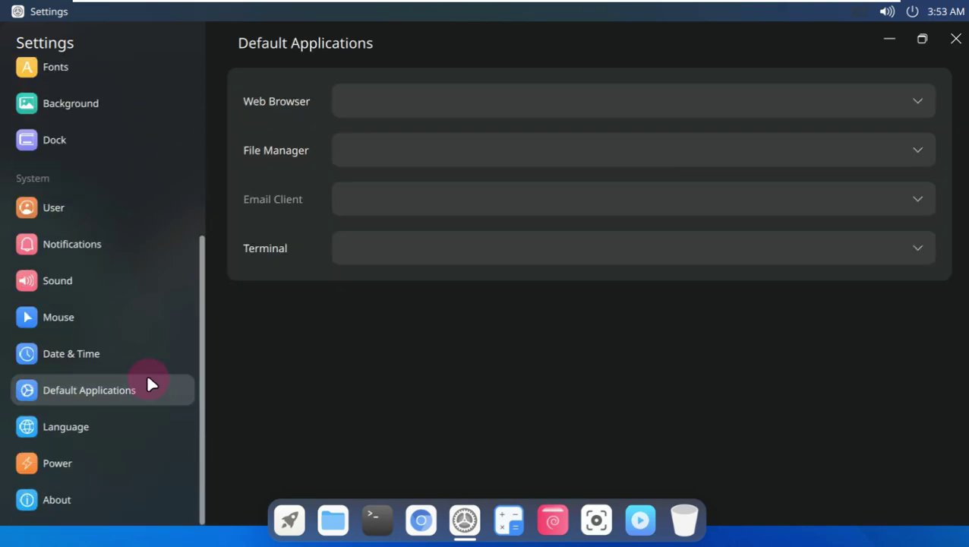
pyautogui.click(99, 424)
pyautogui.click(108, 466)
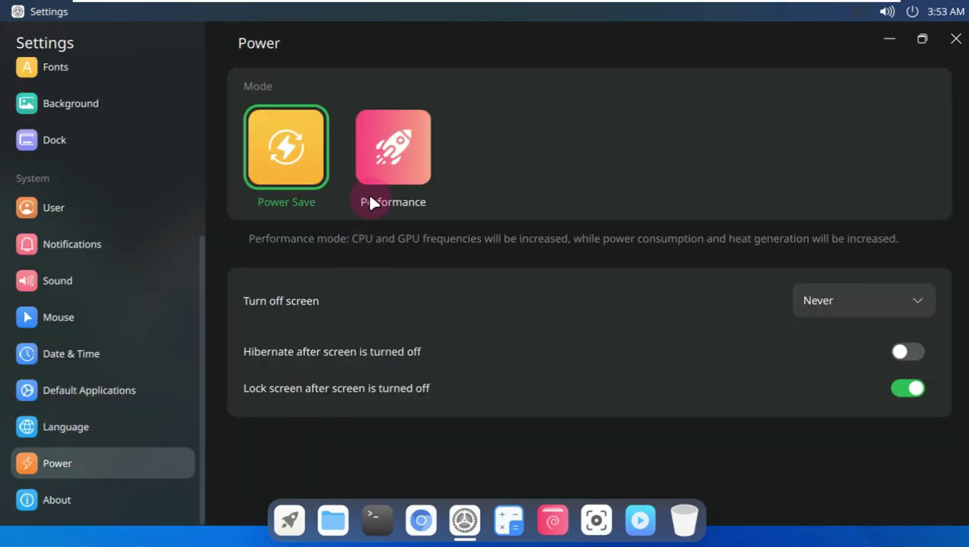
pyautogui.click(143, 496)
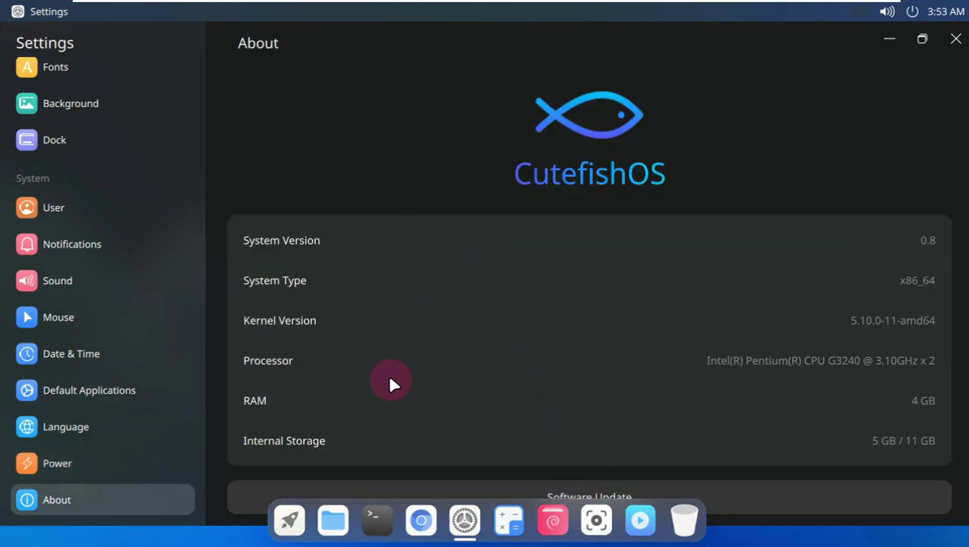
# - Close Settings and the System update window showing the Network is unreachable failure
pyautogui.click(950, 38)
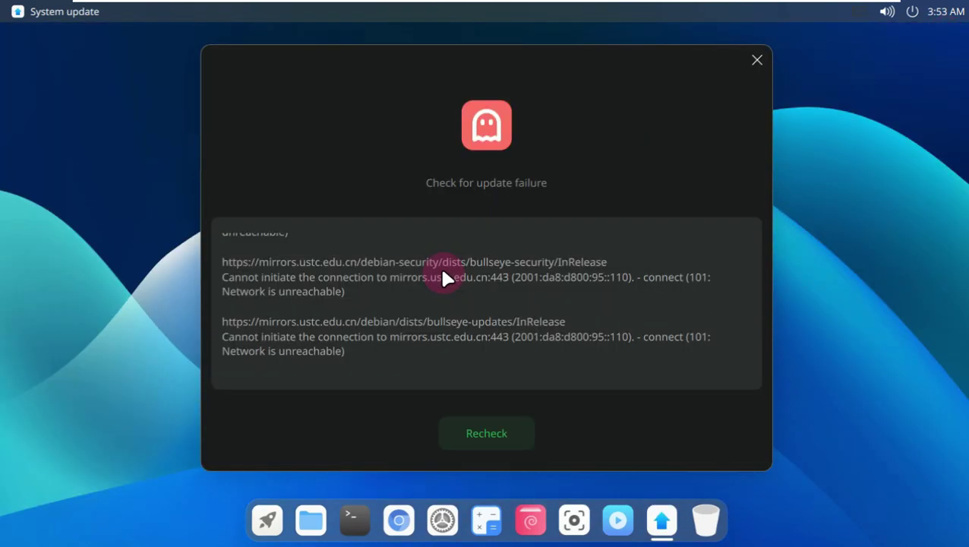
pyautogui.scroll(-2, 412, 241)
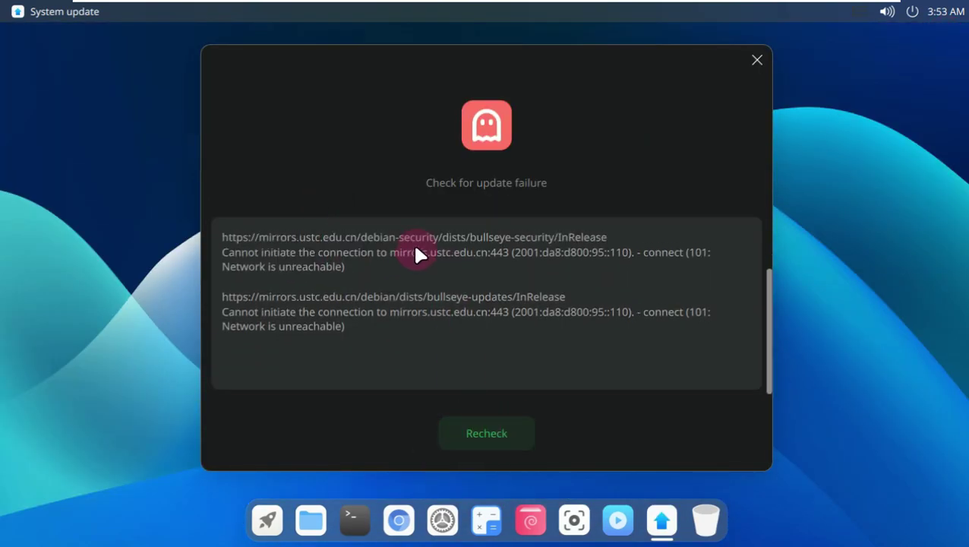
pyautogui.click(756, 60)
# - Lock the screen, unlock it with the account password, then choose Shutdown from the power menu
pyautogui.click(914, 11)
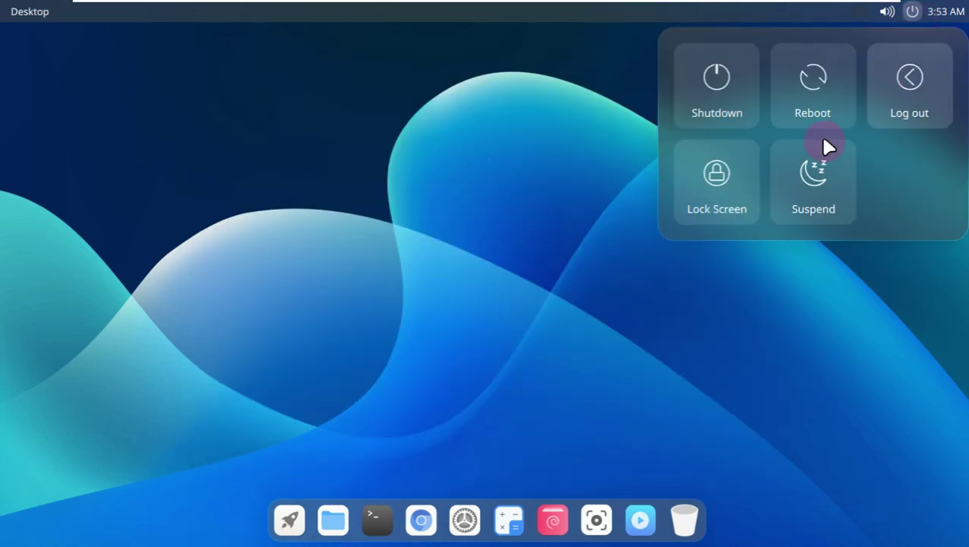
pyautogui.click(741, 192)
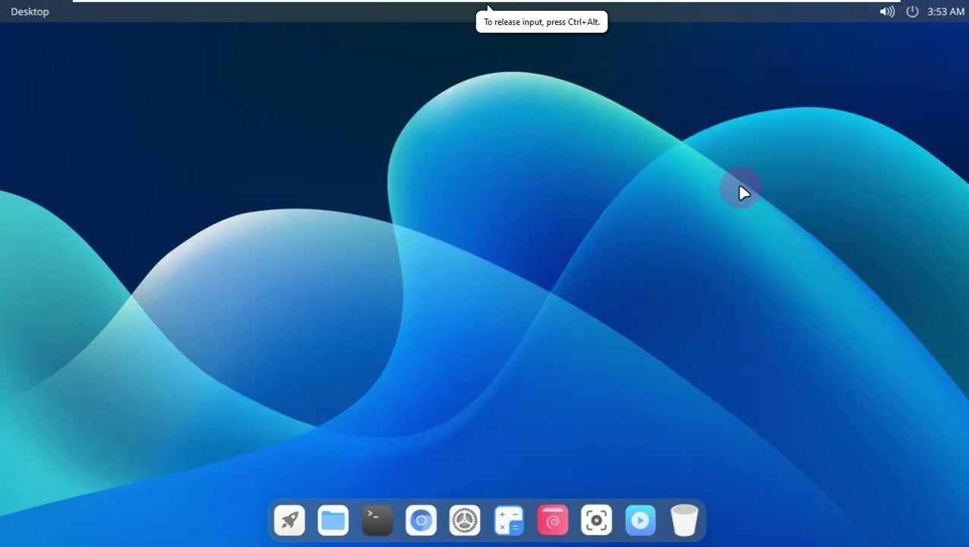
pyautogui.click(455, 308)
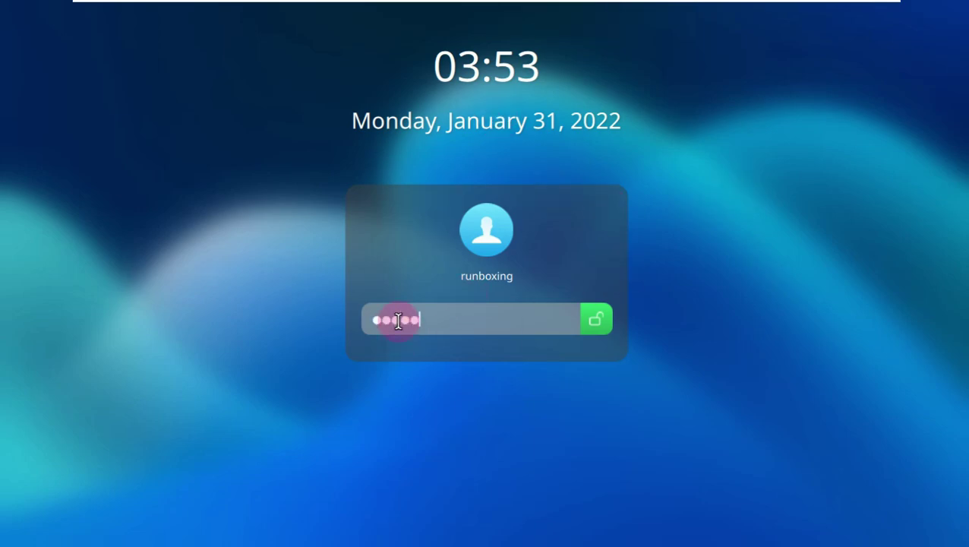
pyautogui.click(598, 321)
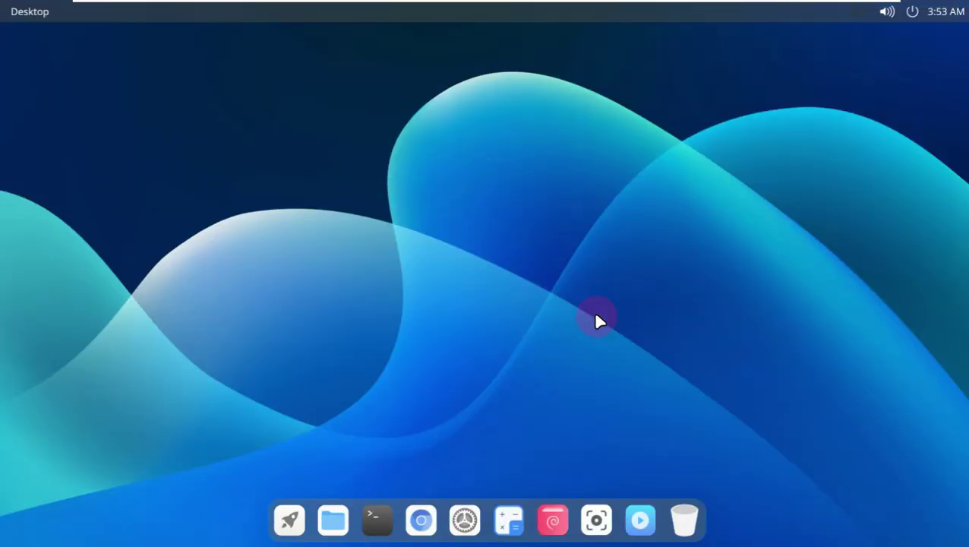
pyautogui.click(912, 17)
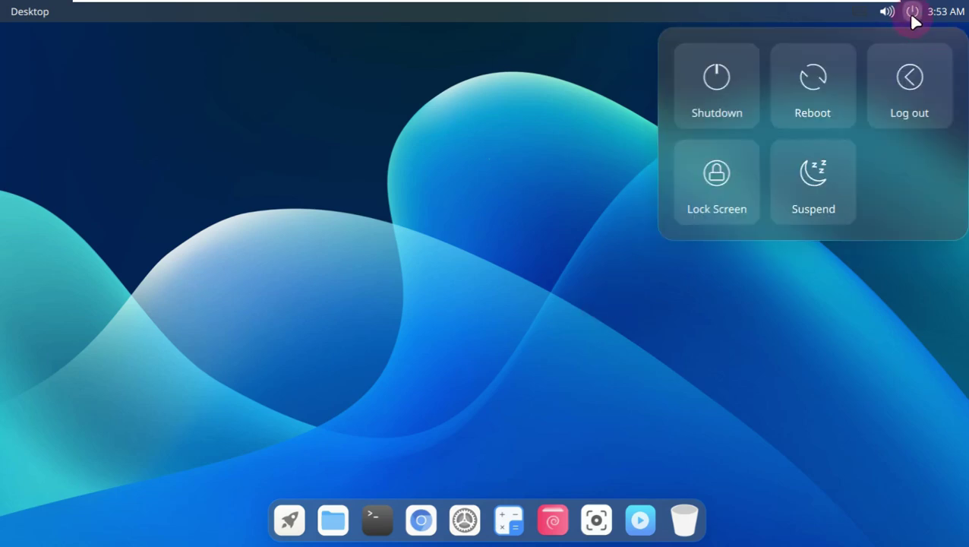
pyautogui.click(720, 88)
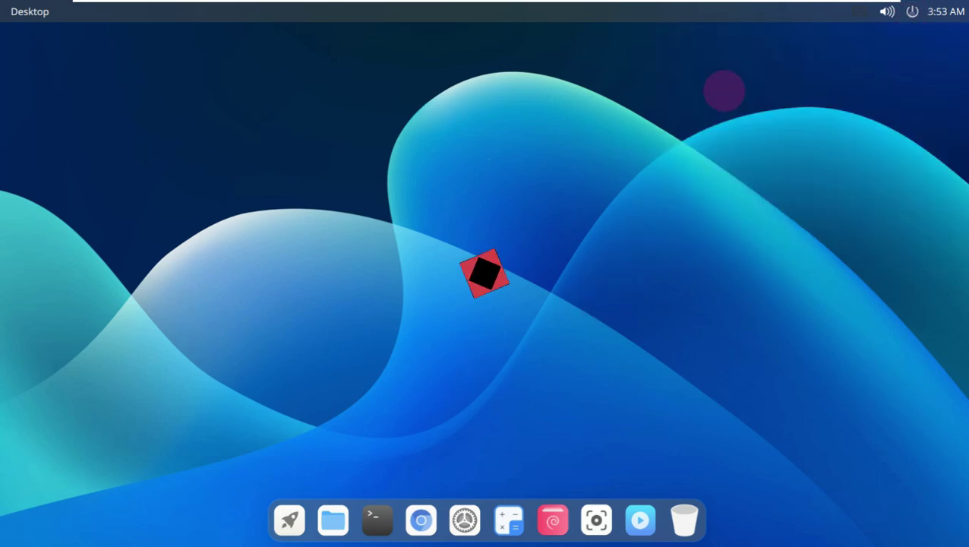